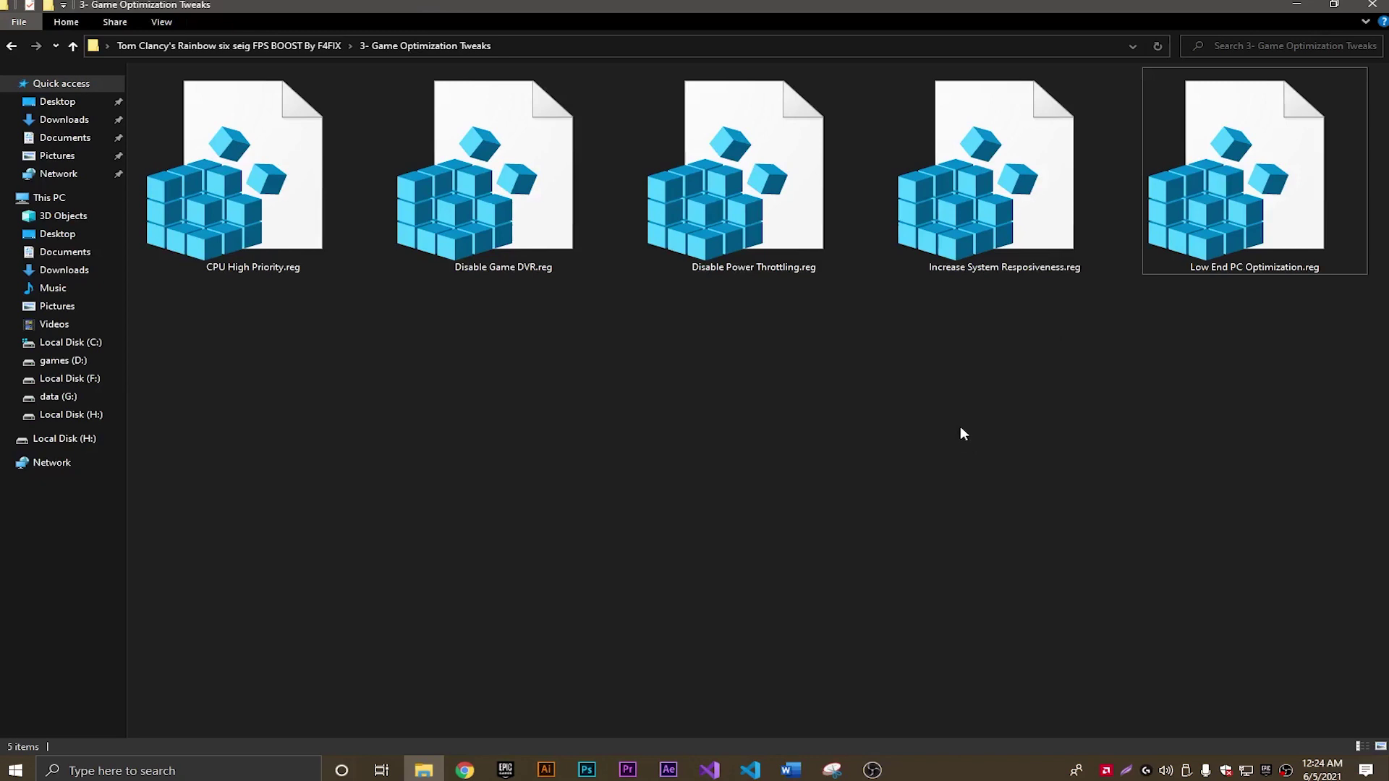
Open the "4- Reduce Input Lag" folder from the parent folder and show its files as extra large icons
key(BackSpace)
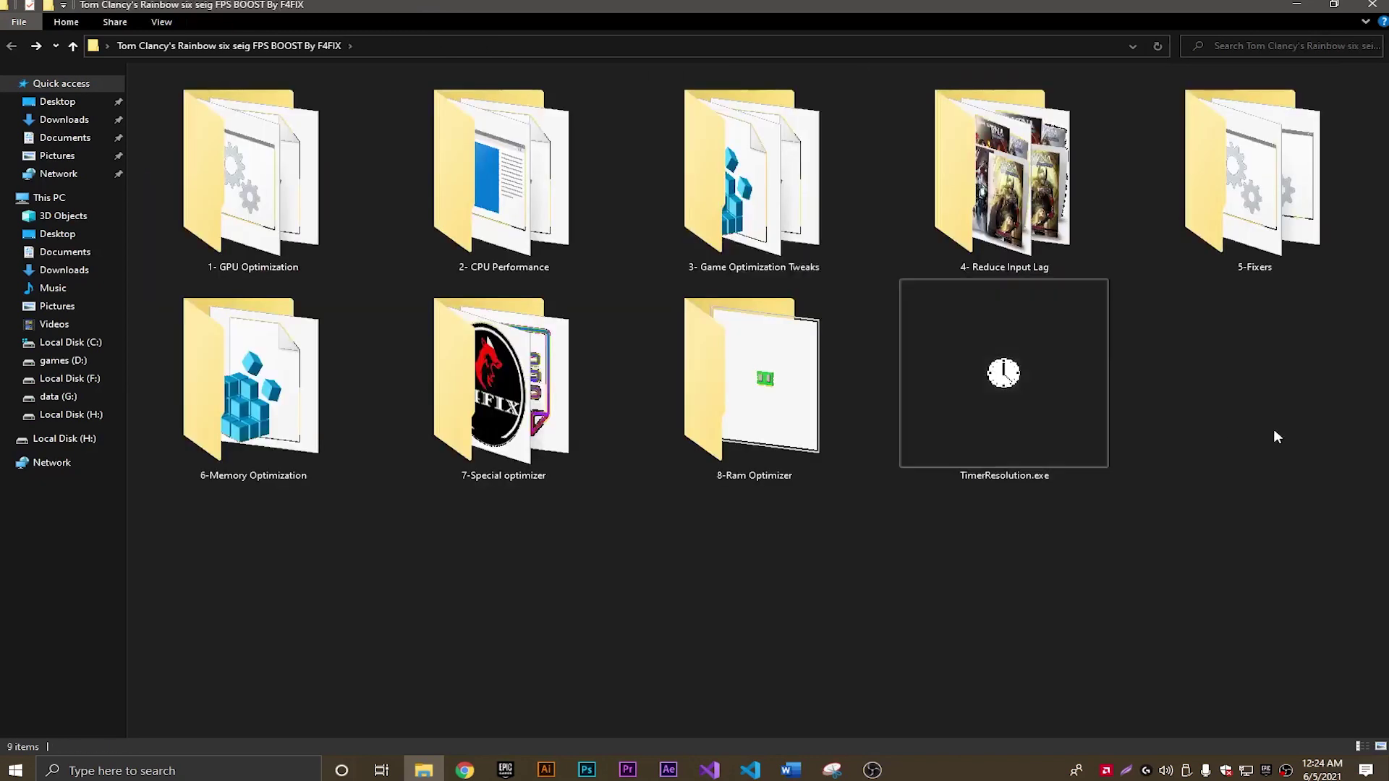
double_click(1010, 248)
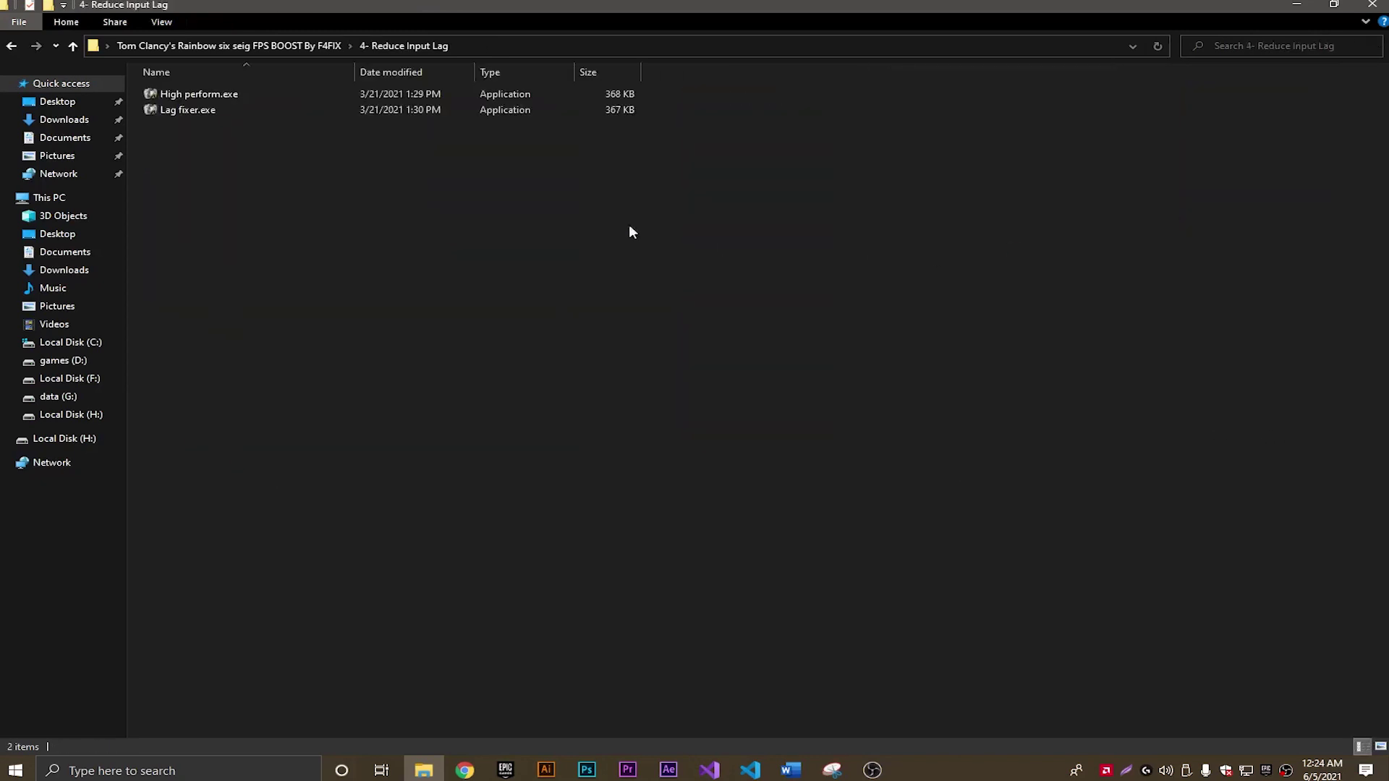
click(162, 22)
click(174, 42)
drag(875, 421, 450, 277)
drag(734, 374, 260, 253)
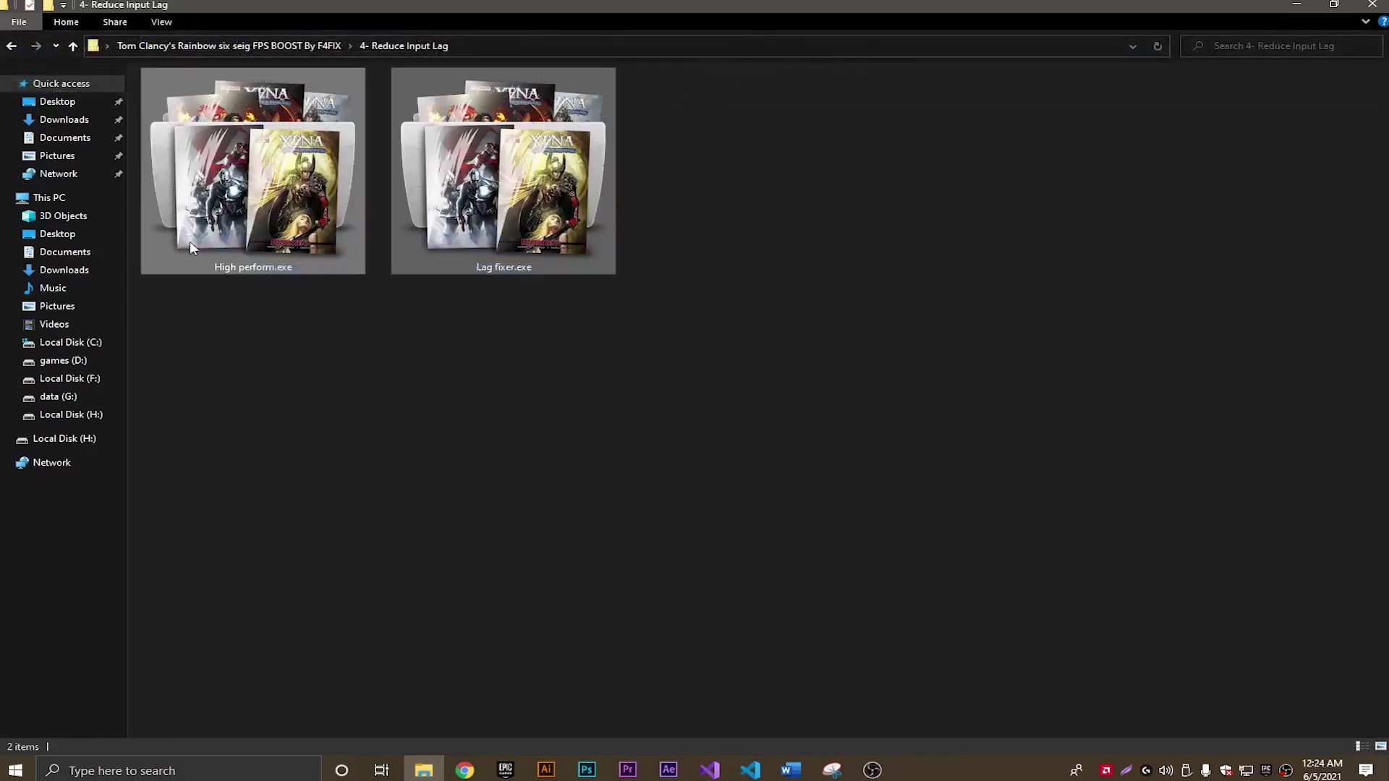
click(294, 345)
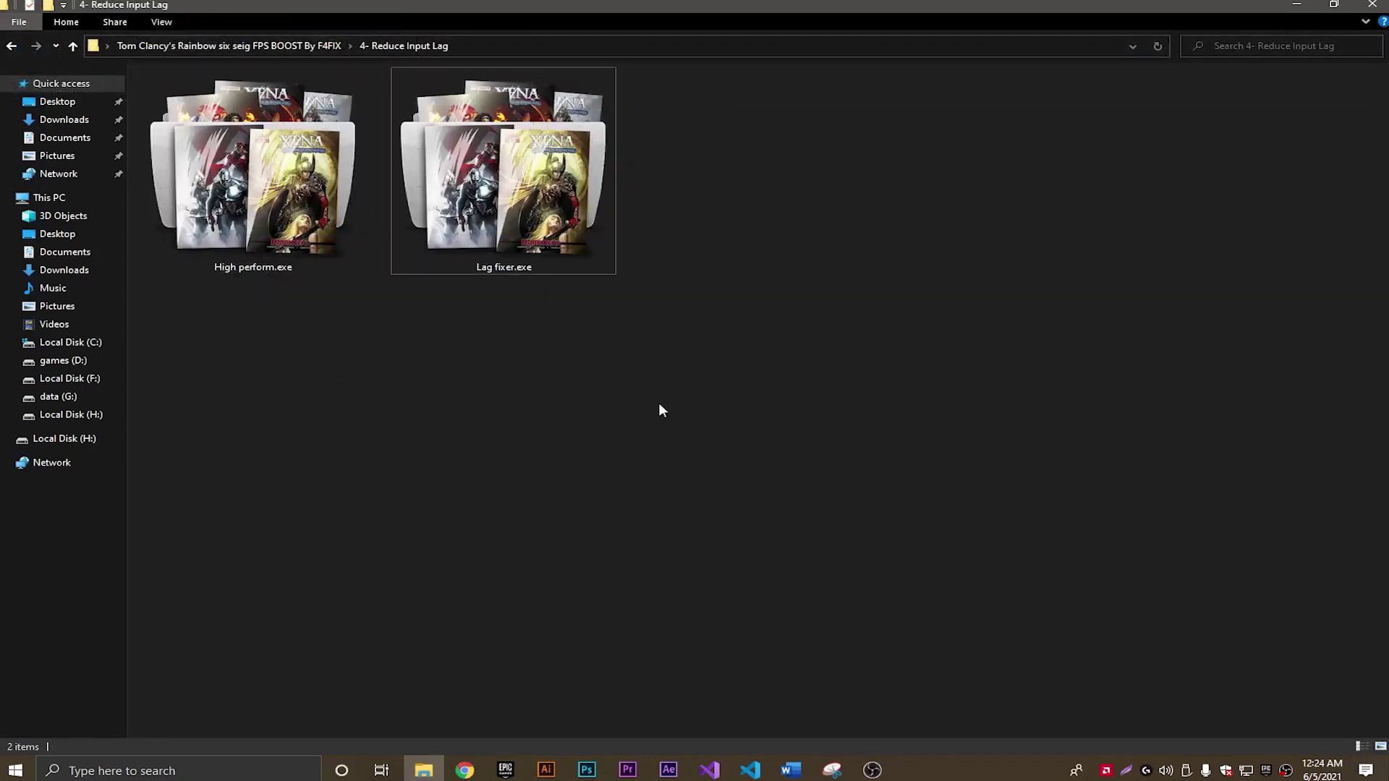
drag(659, 410, 549, 239)
drag(727, 366, 518, 227)
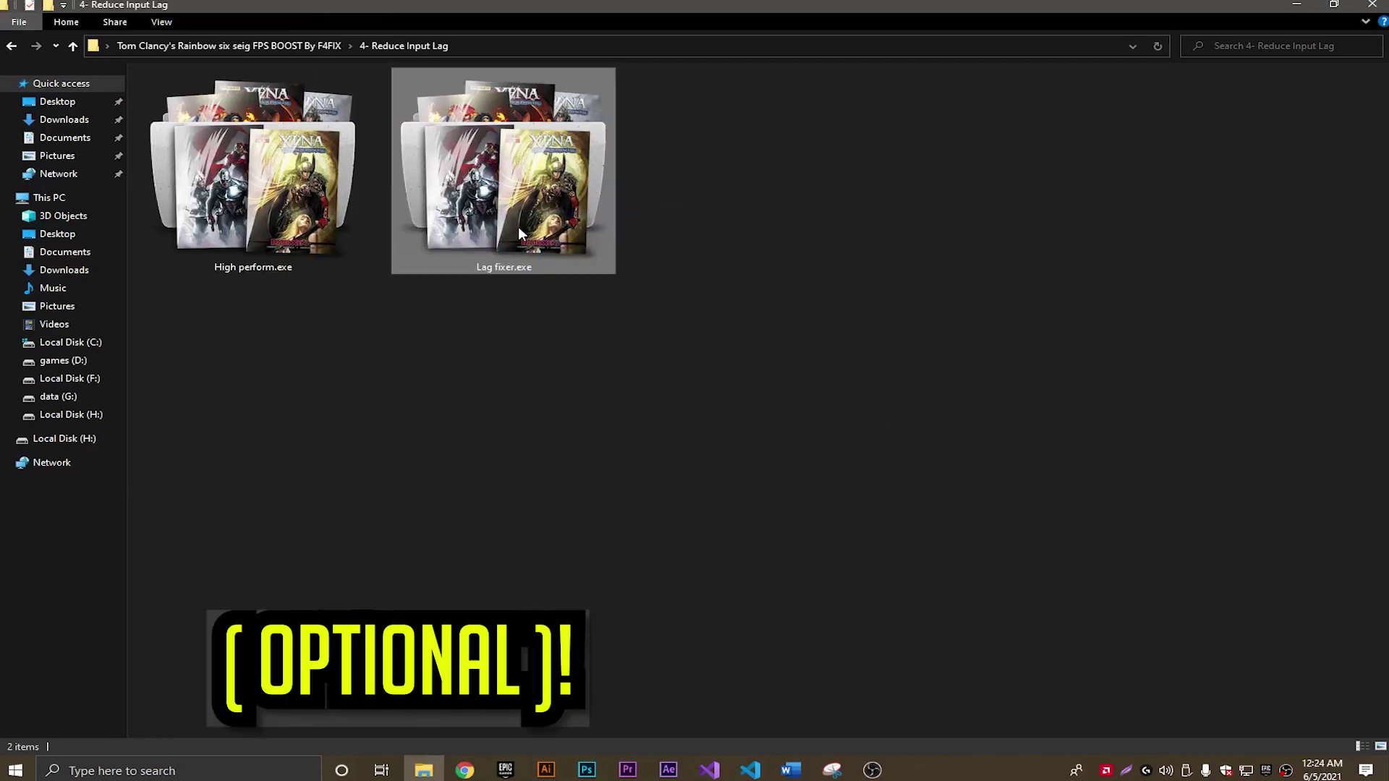
click(716, 384)
drag(759, 406, 514, 211)
drag(704, 354, 532, 264)
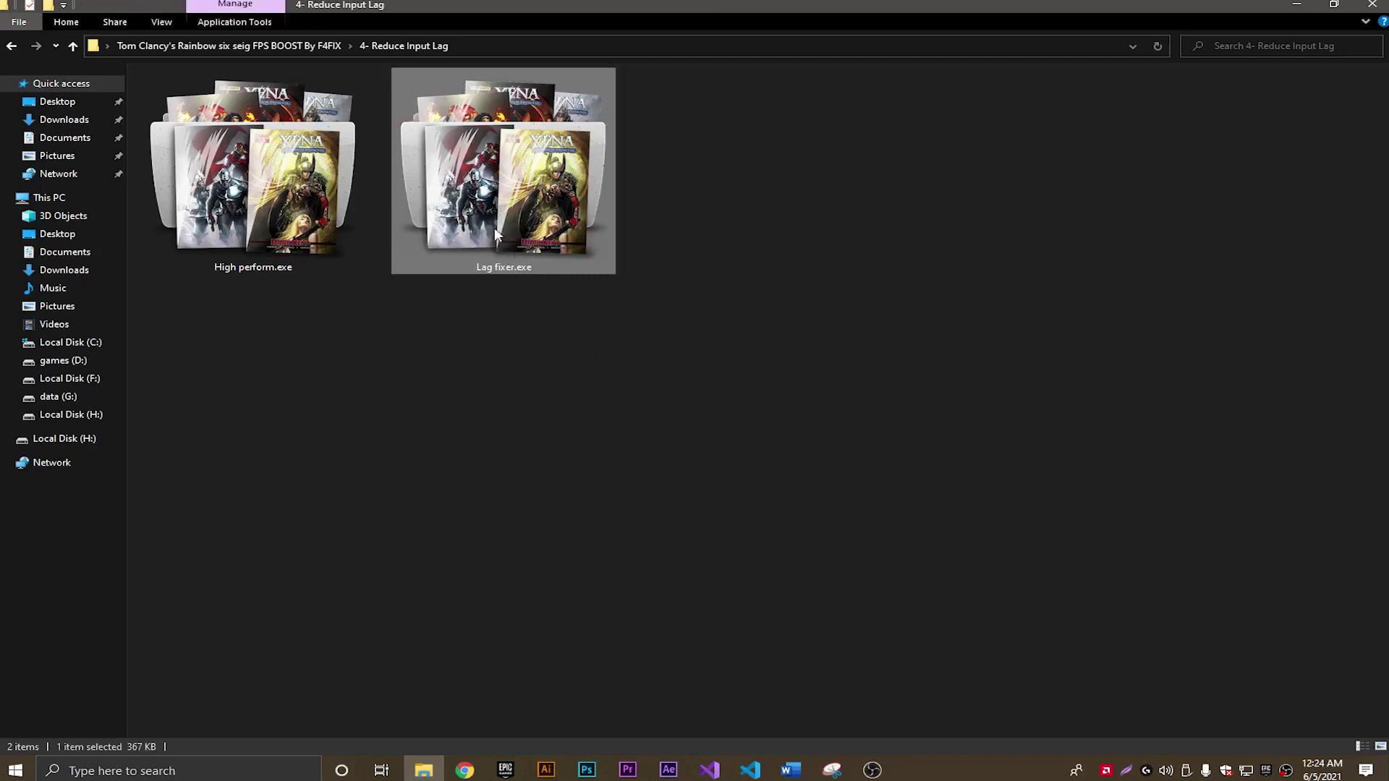
Open the "5-Fixers" folder from the parent folder and show its files as extra large icons
key(BackSpace)
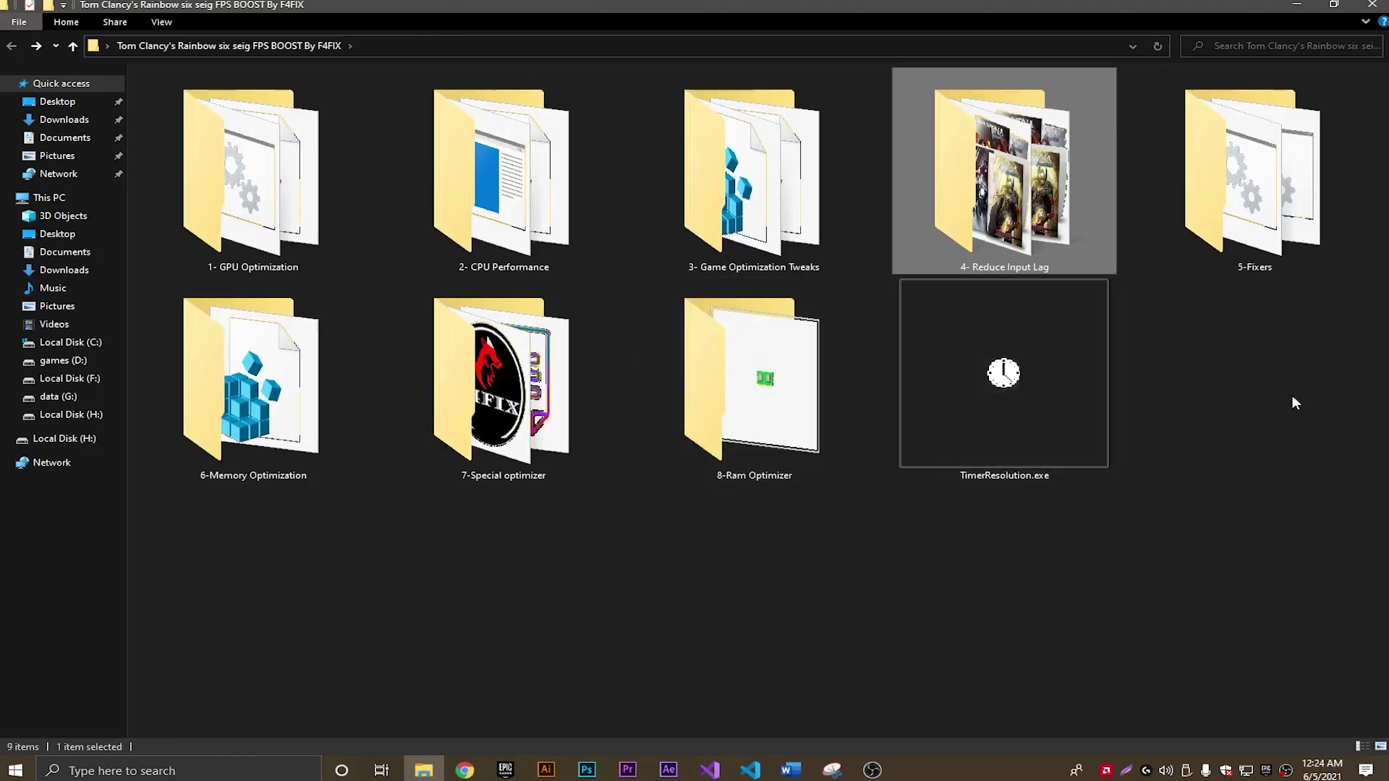
click(1294, 403)
double_click(1264, 250)
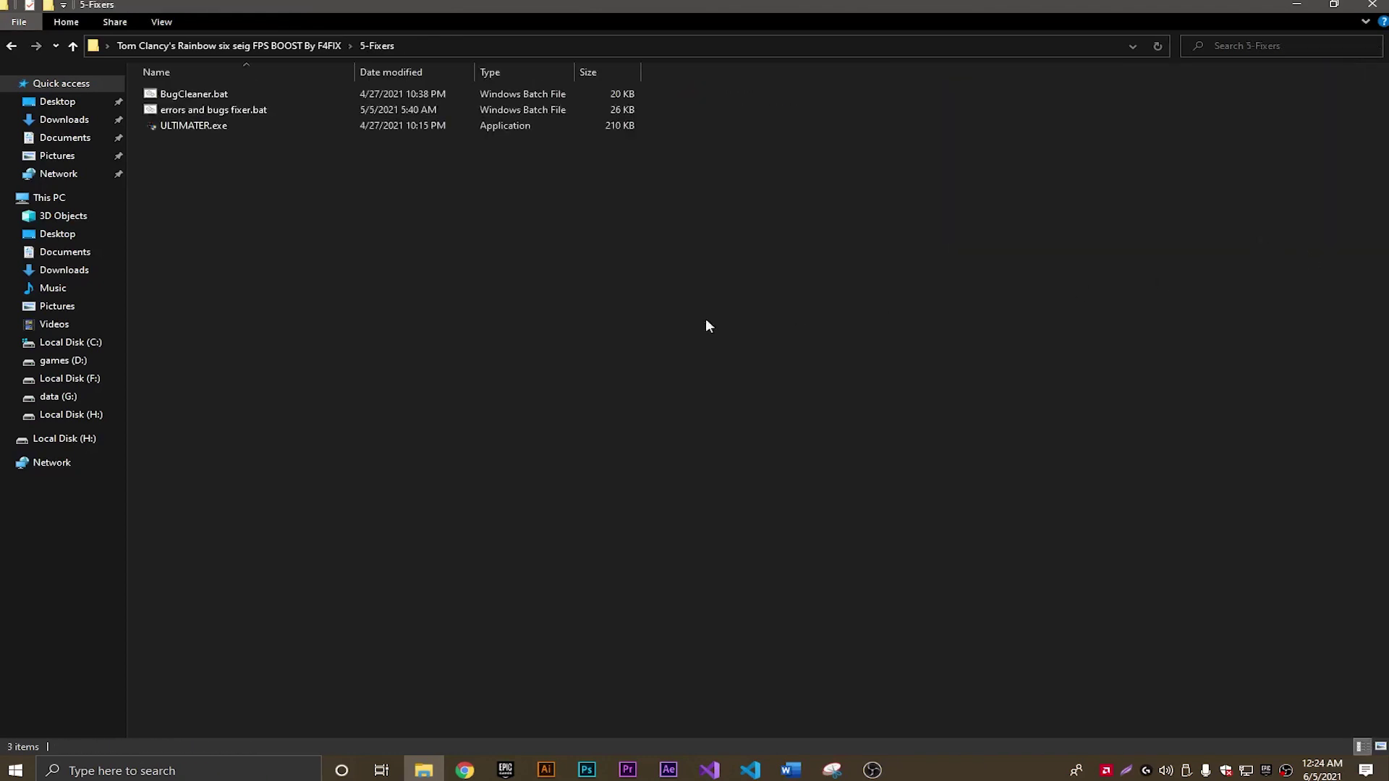
click(161, 21)
click(181, 37)
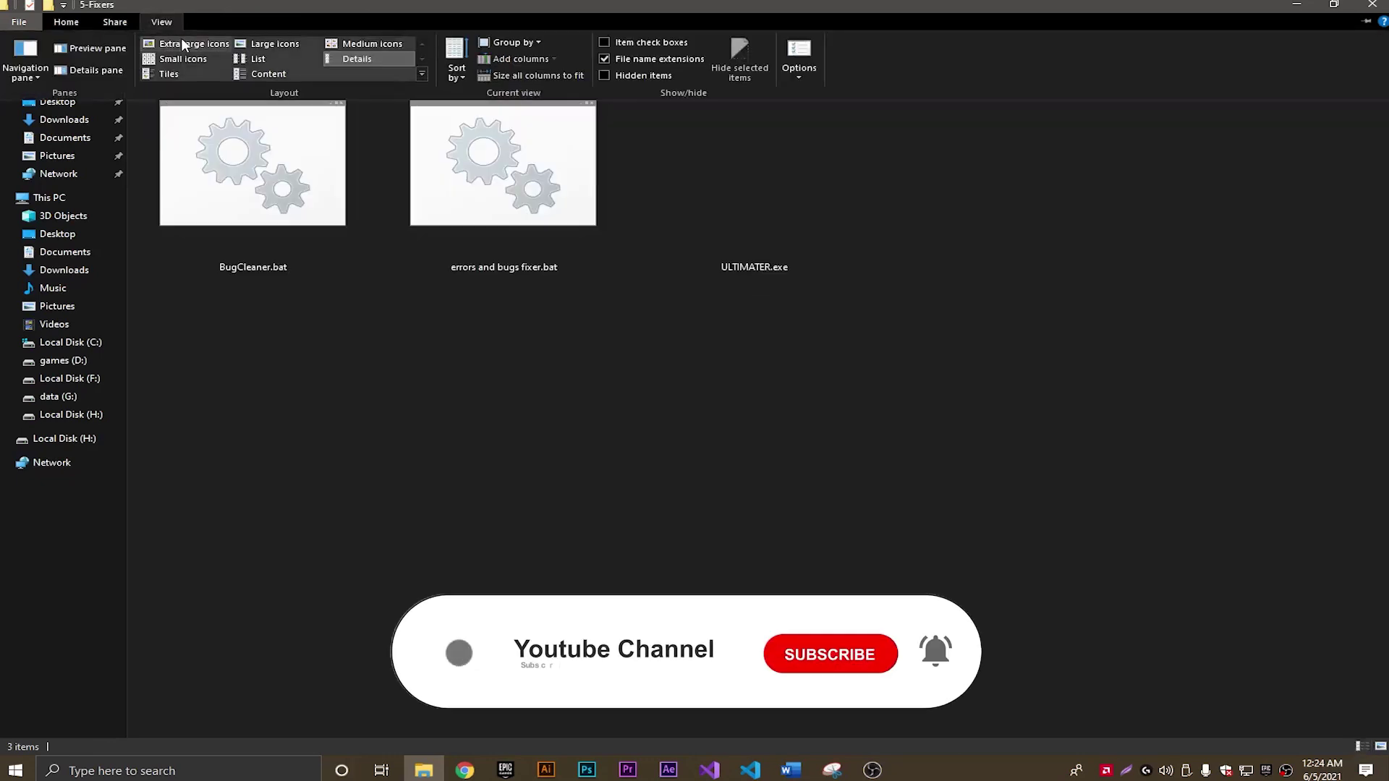
drag(1030, 380, 319, 239)
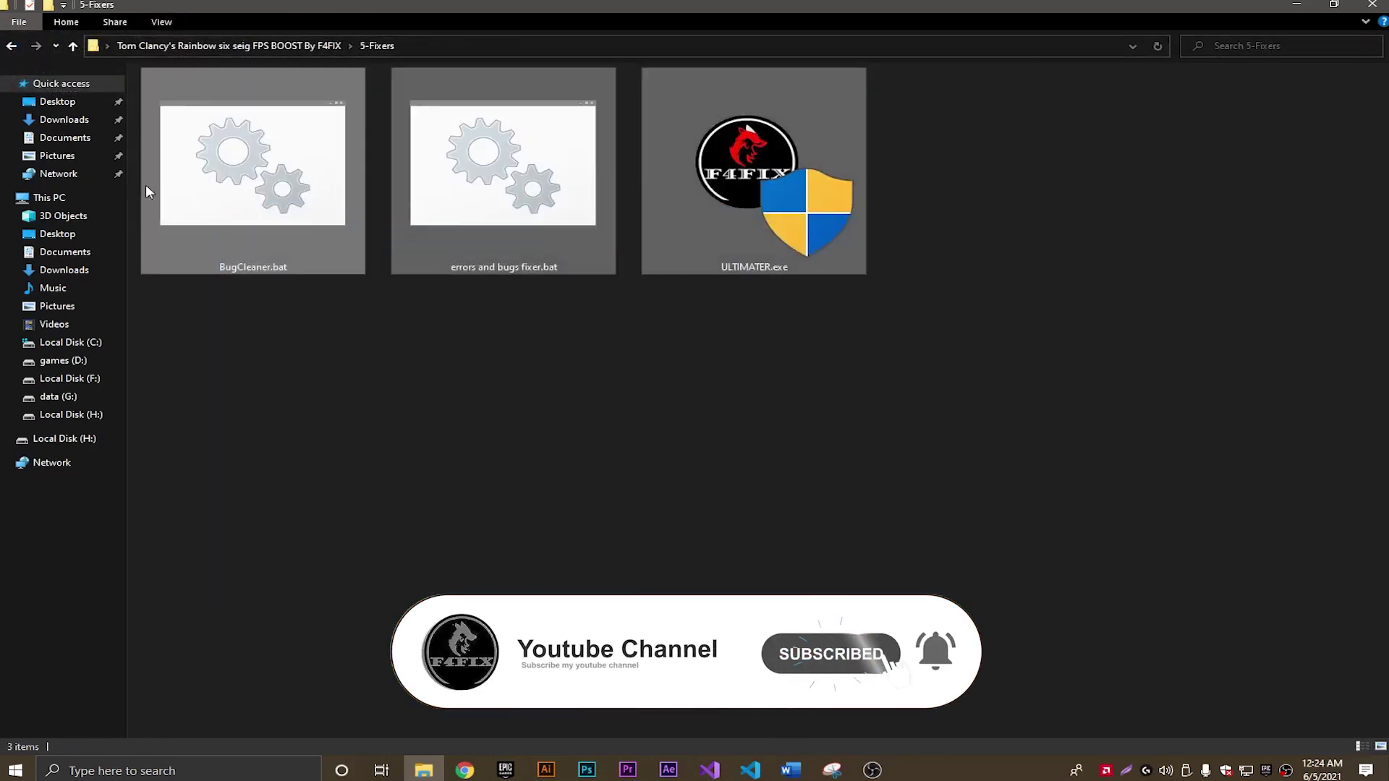
click(413, 392)
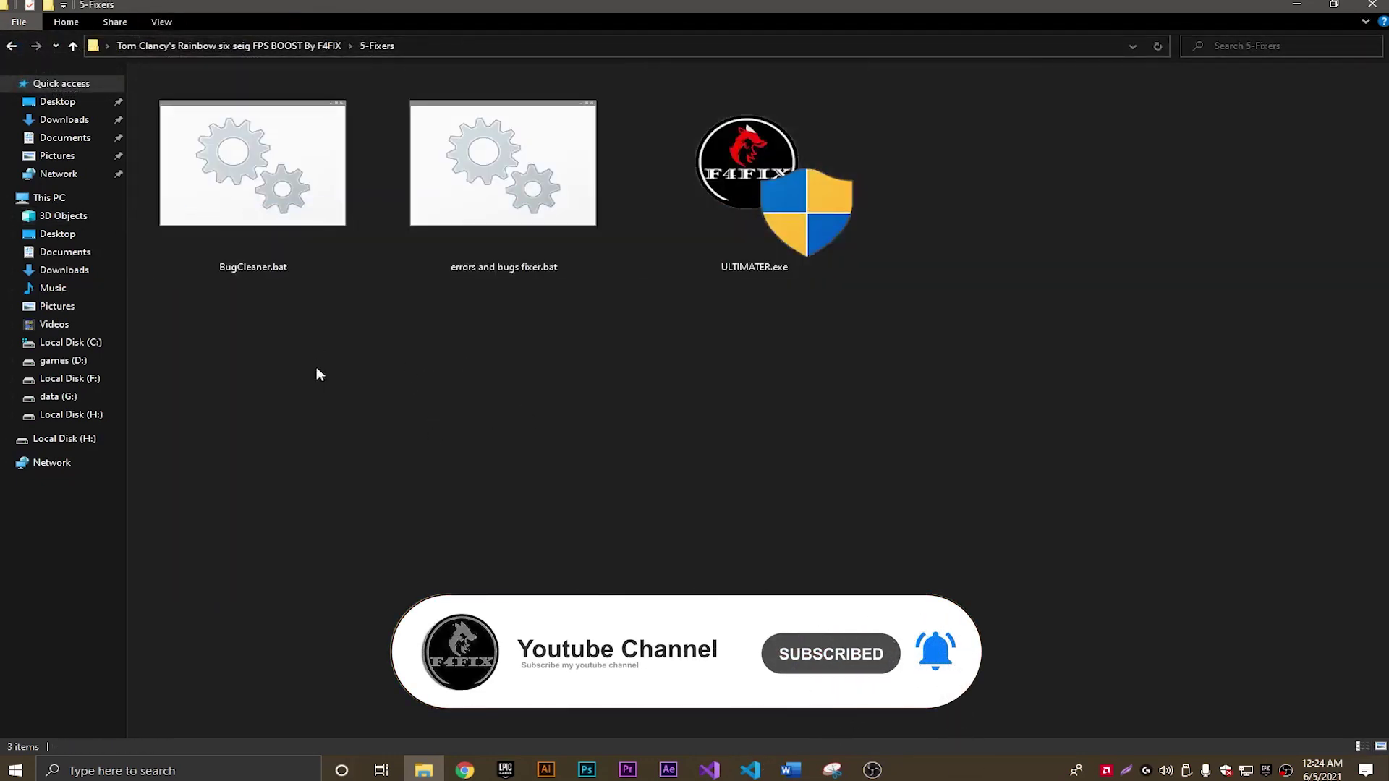
Run ULTIMATER.exe to activate the superior performance power plan and dismiss its console window
double_click(731, 264)
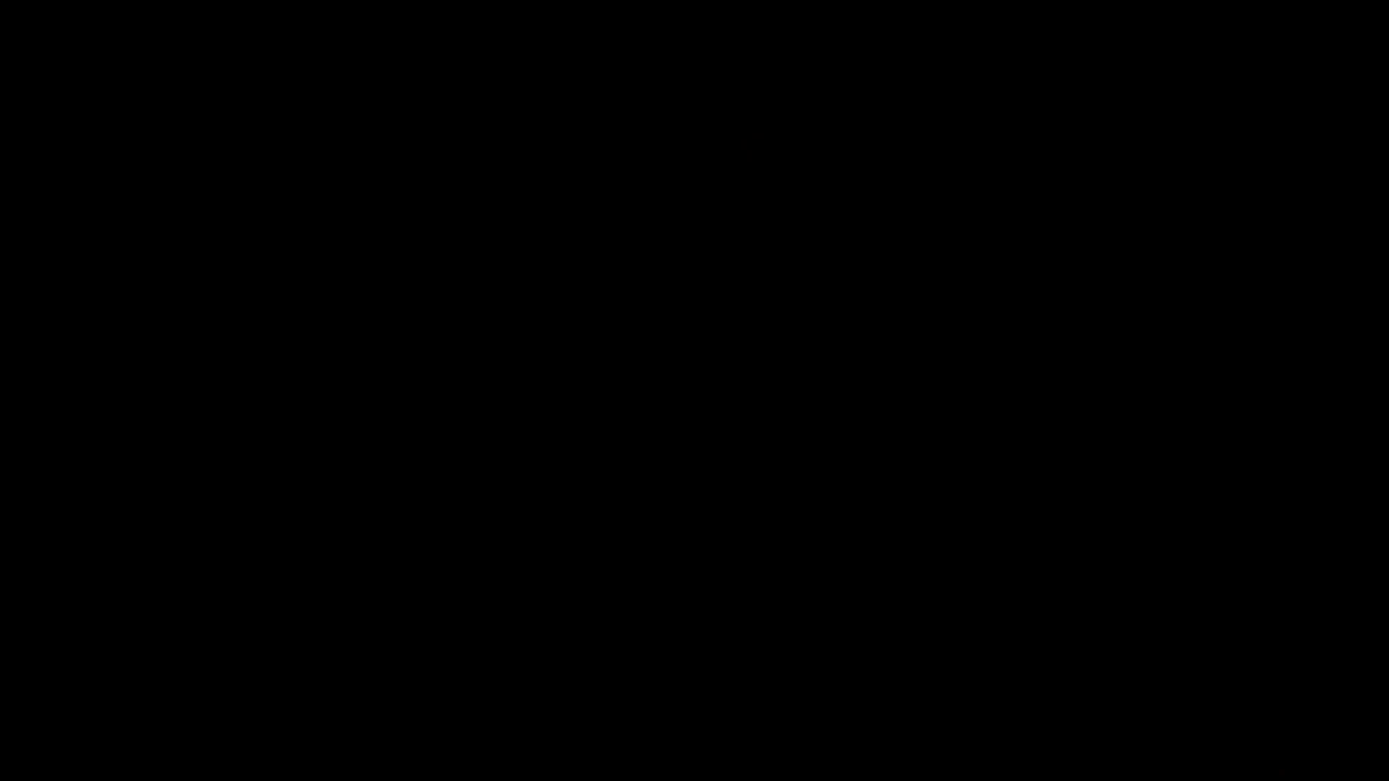
drag(298, 143, 130, 144)
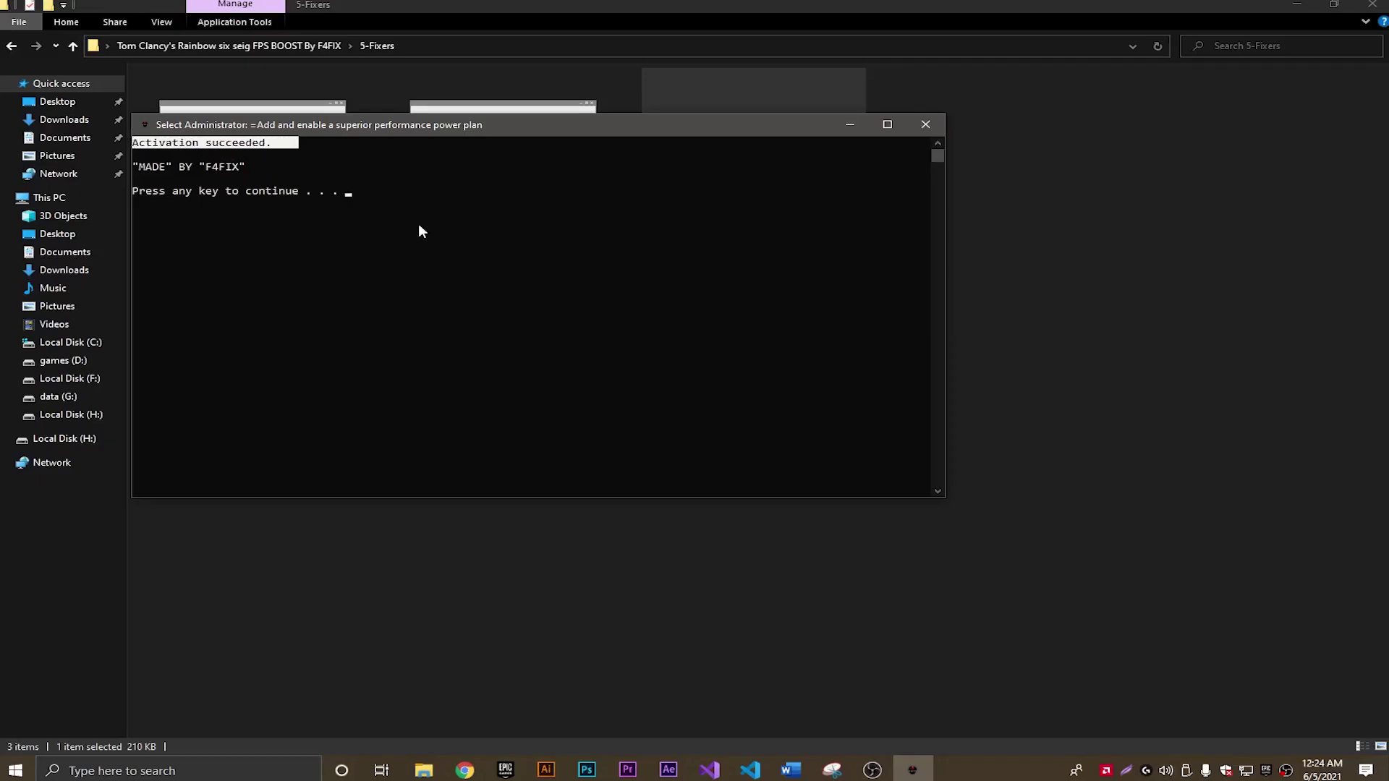
key(Return)
key(Return)
Run "errors and bugs fixer.bat", and complete the BugCleaner.bat run by dismissing its console
click(492, 244)
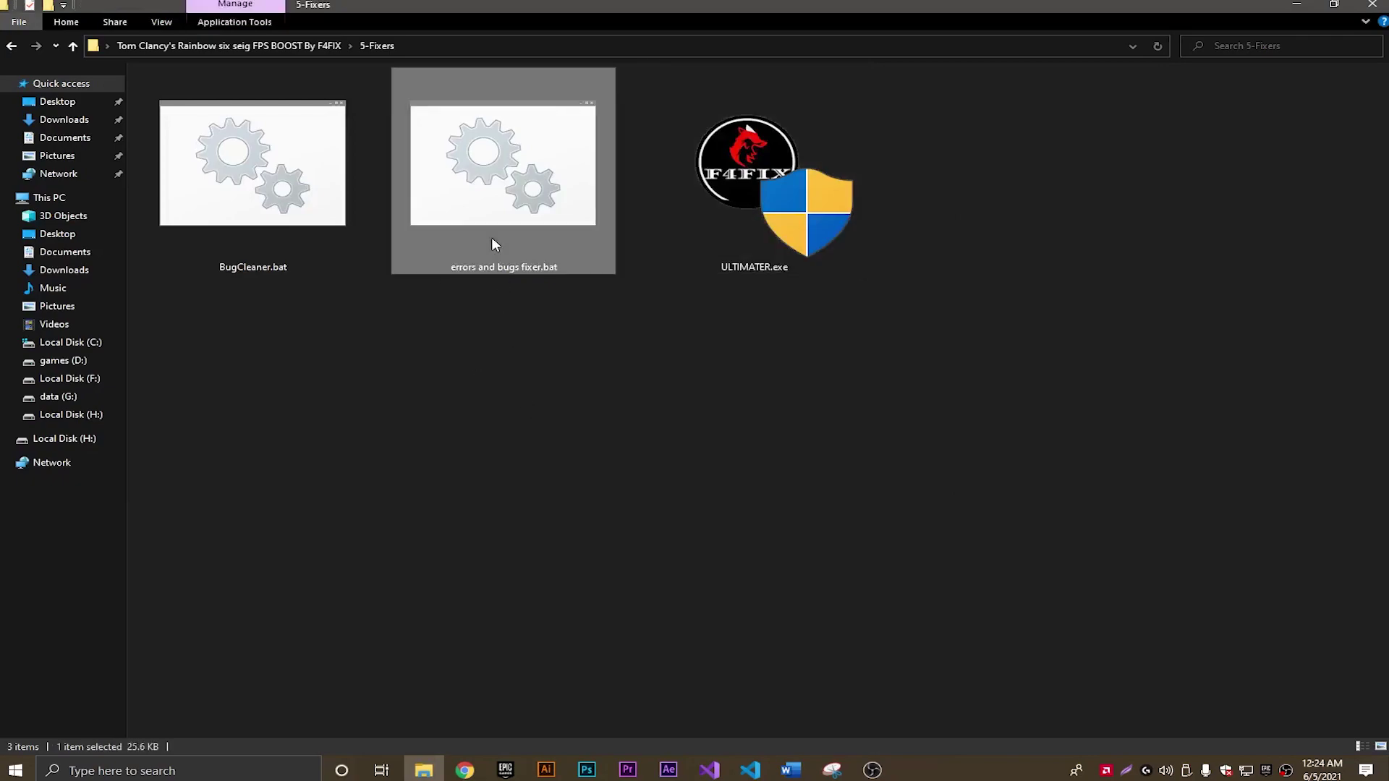
double_click(493, 242)
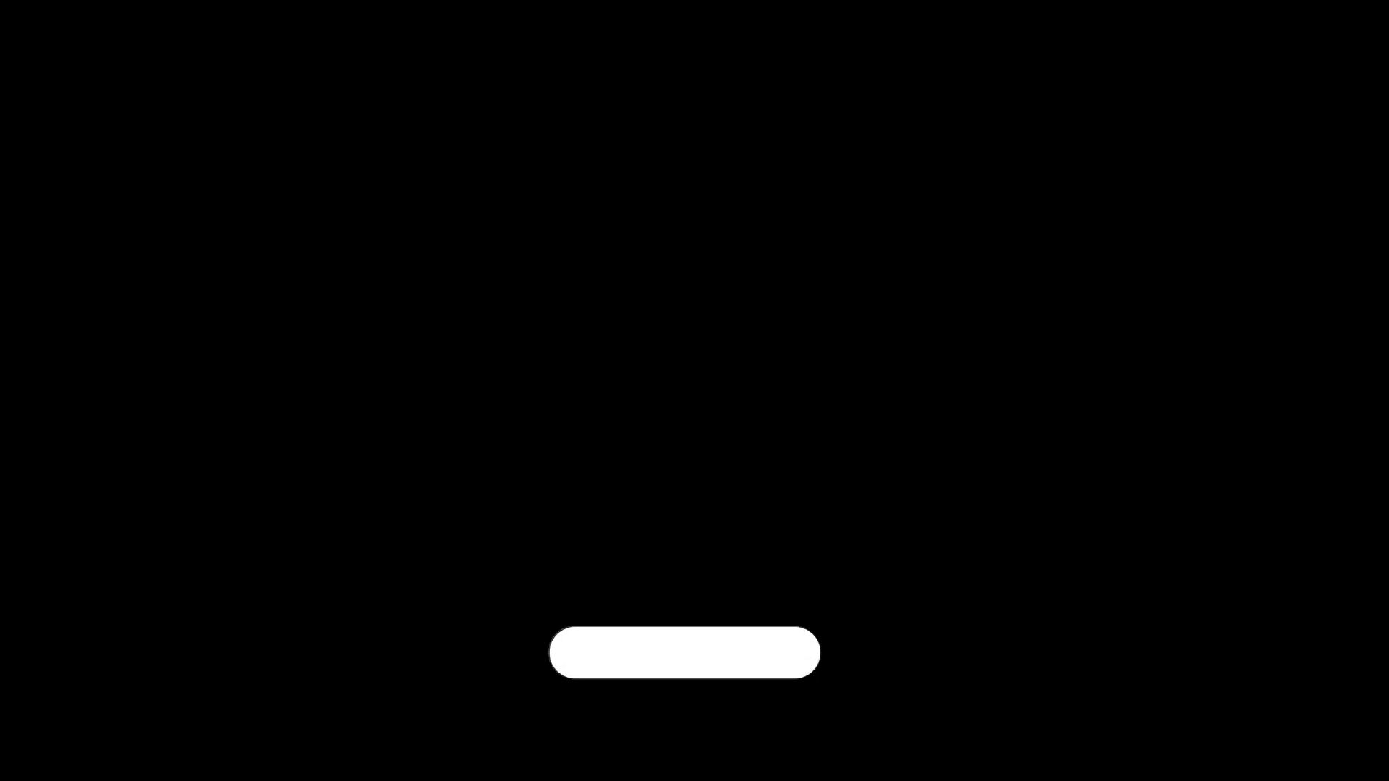
click(589, 419)
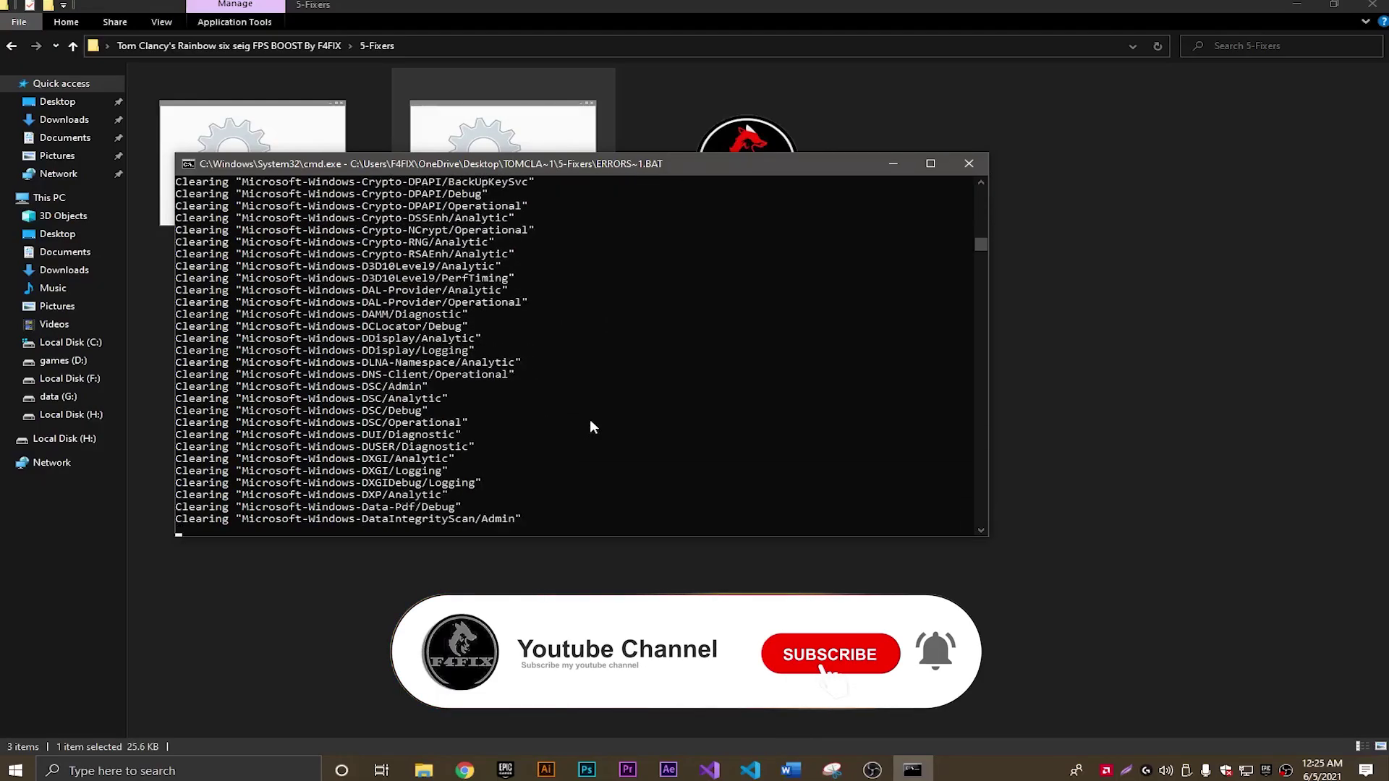
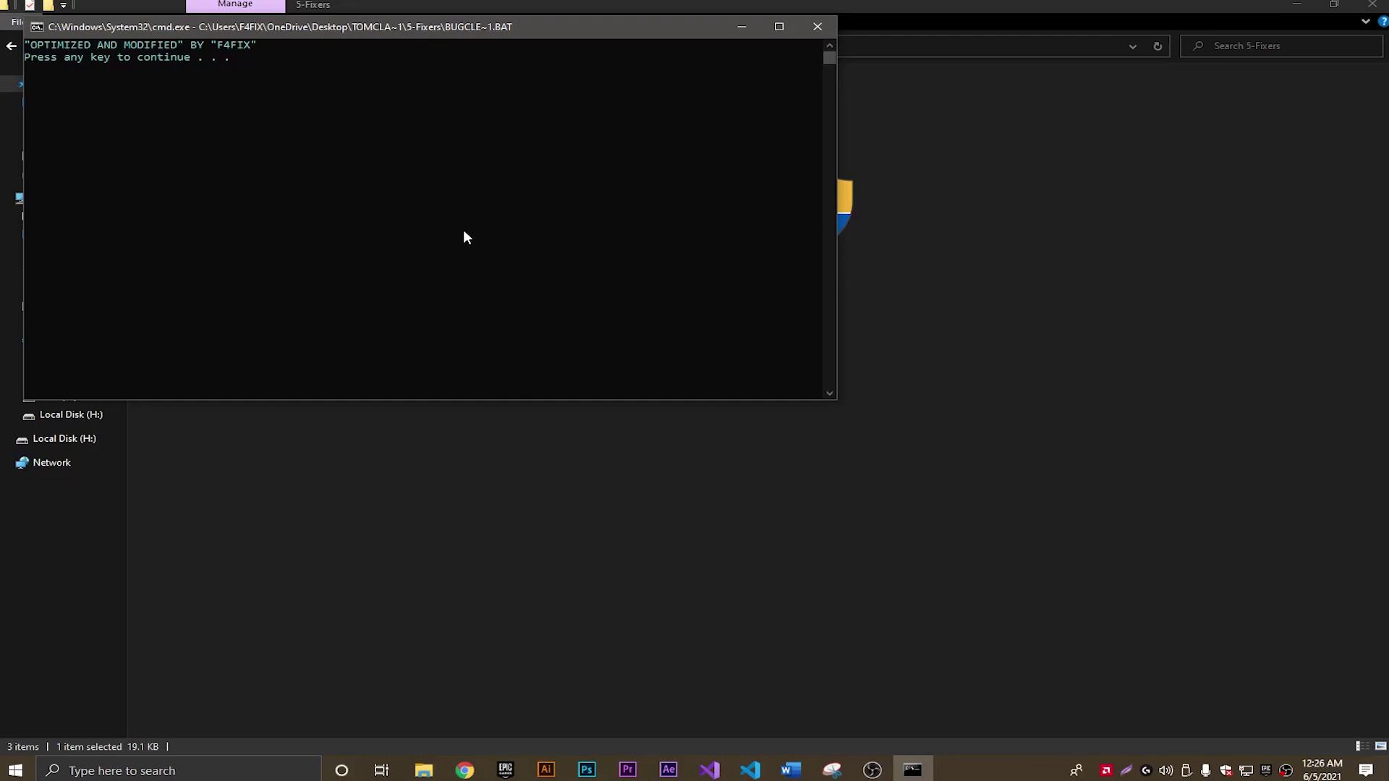
key(space)
Open the "6-Memory Optimization" folder and merge LargePage_util.exe.reg into the registry
key(BackSpace)
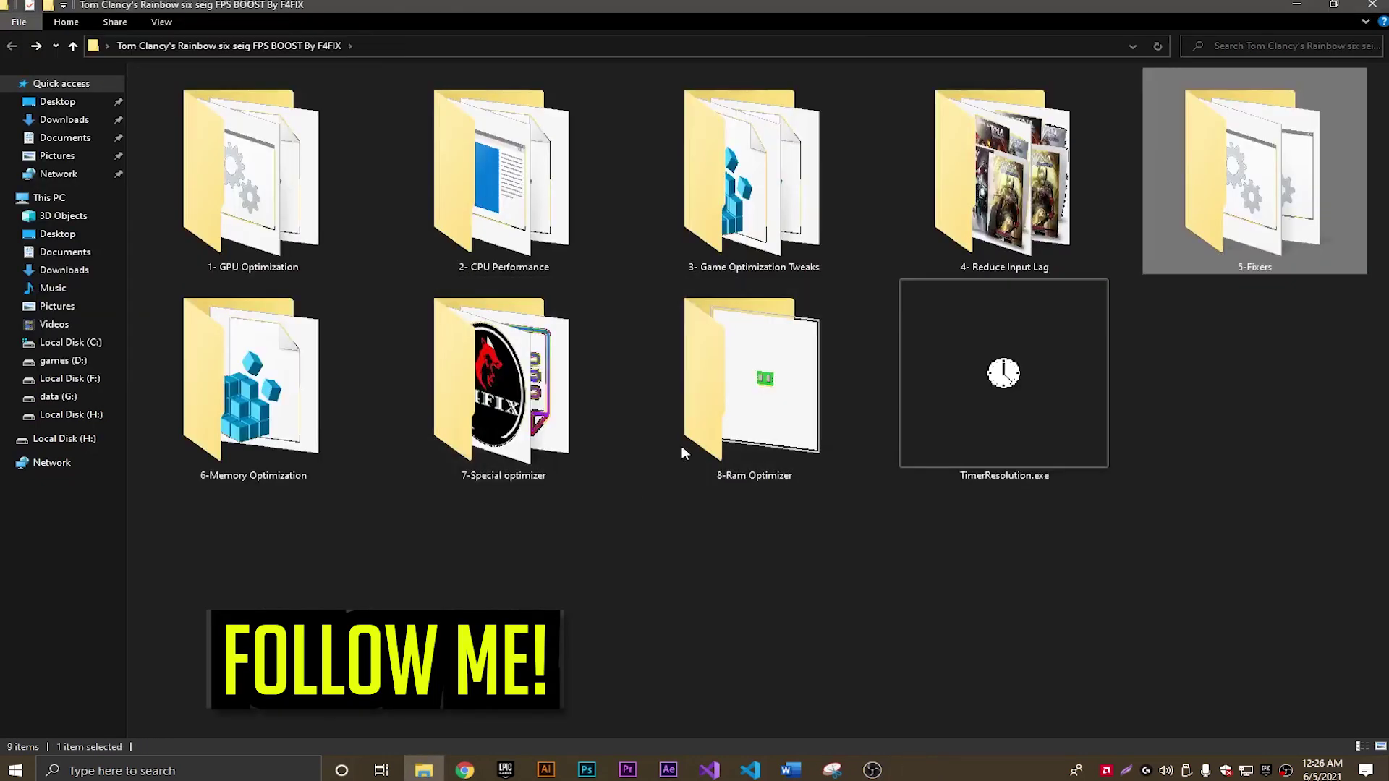
click(400, 552)
double_click(221, 457)
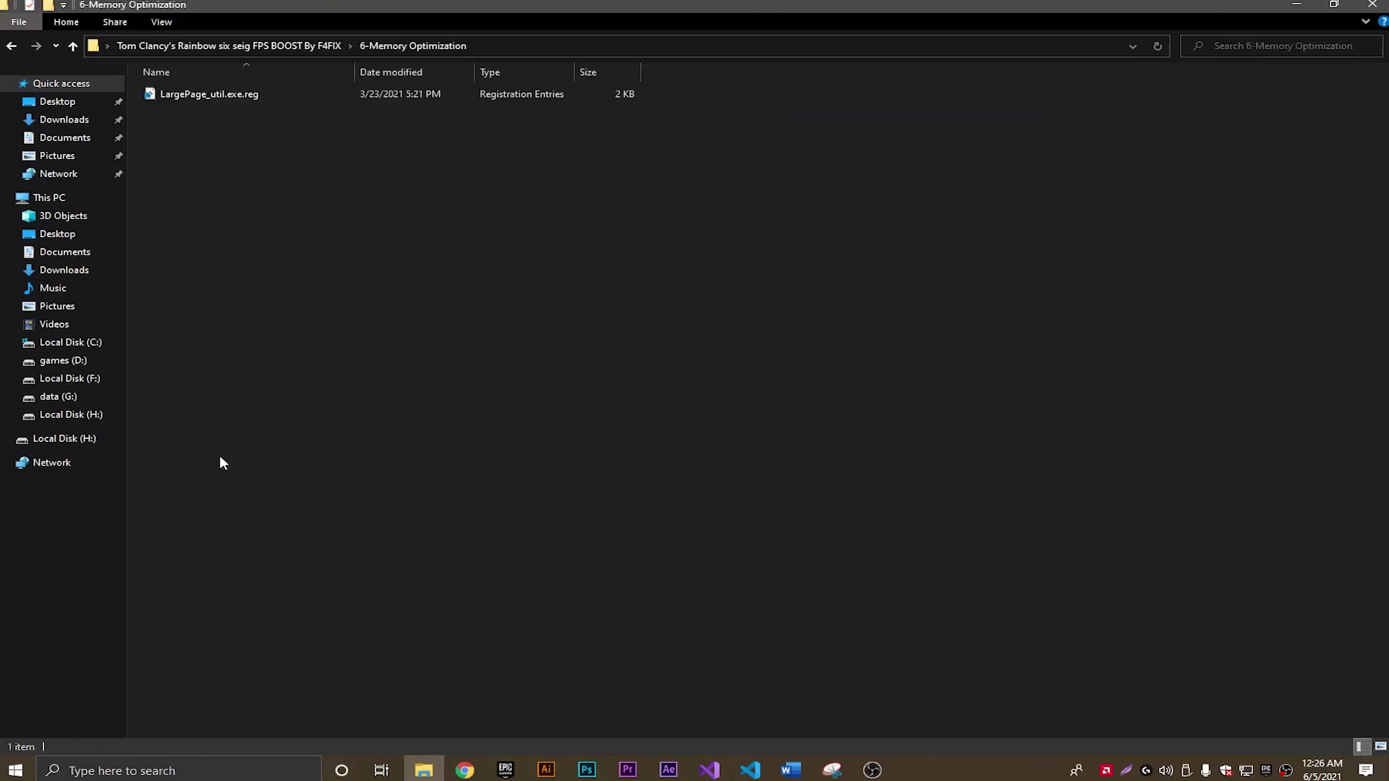
double_click(213, 87)
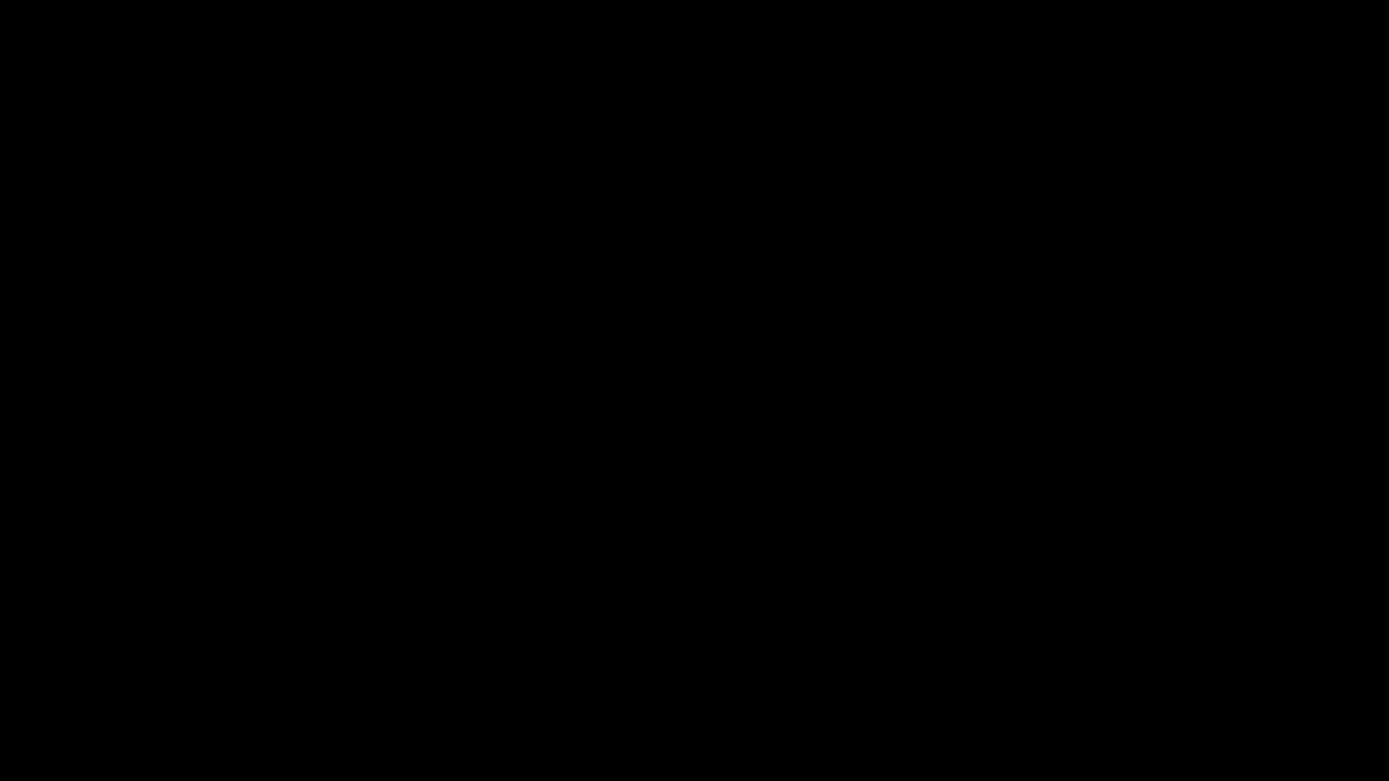
click(866, 398)
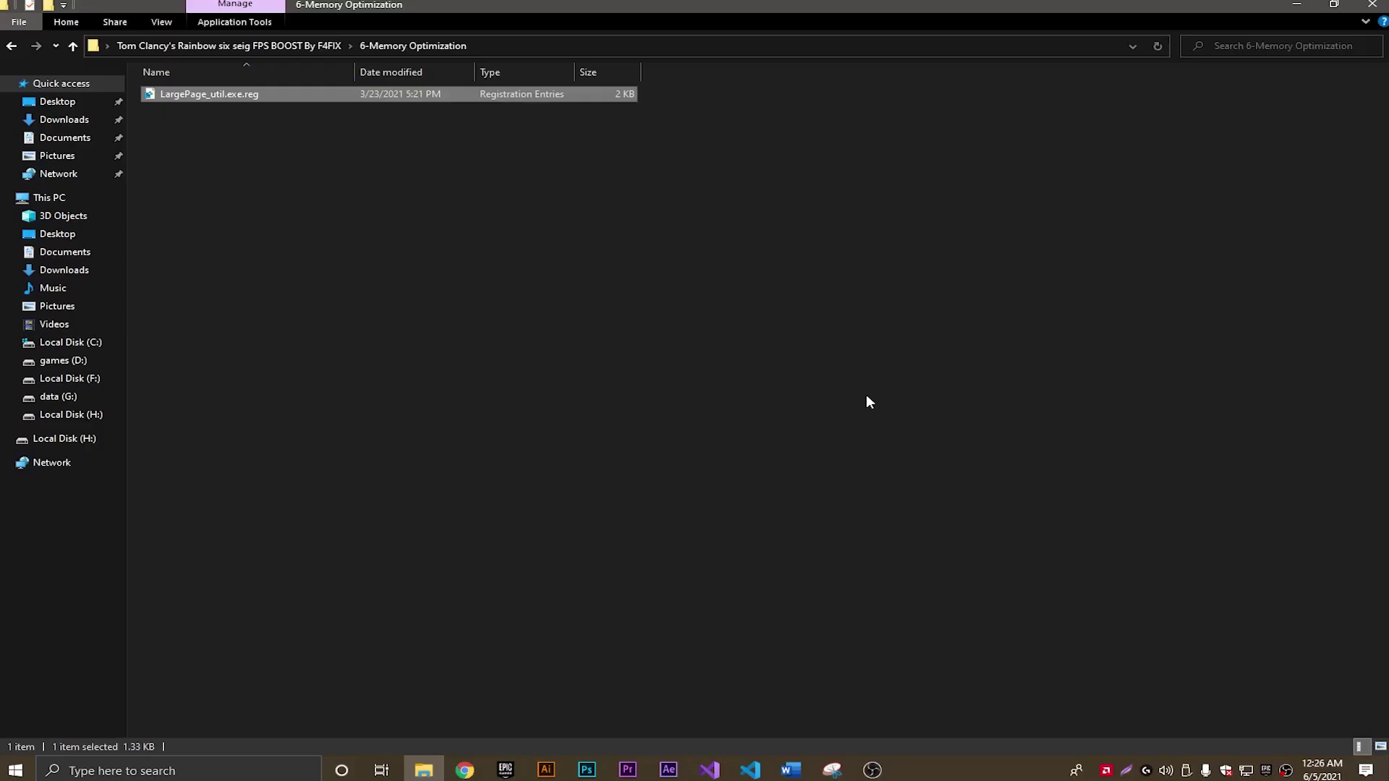
Install Mem Reduct from the "8-Ram Optimizer" folder into C:\Program Files\Mem Reduct, launch it and decline the language pack update
key(BackSpace)
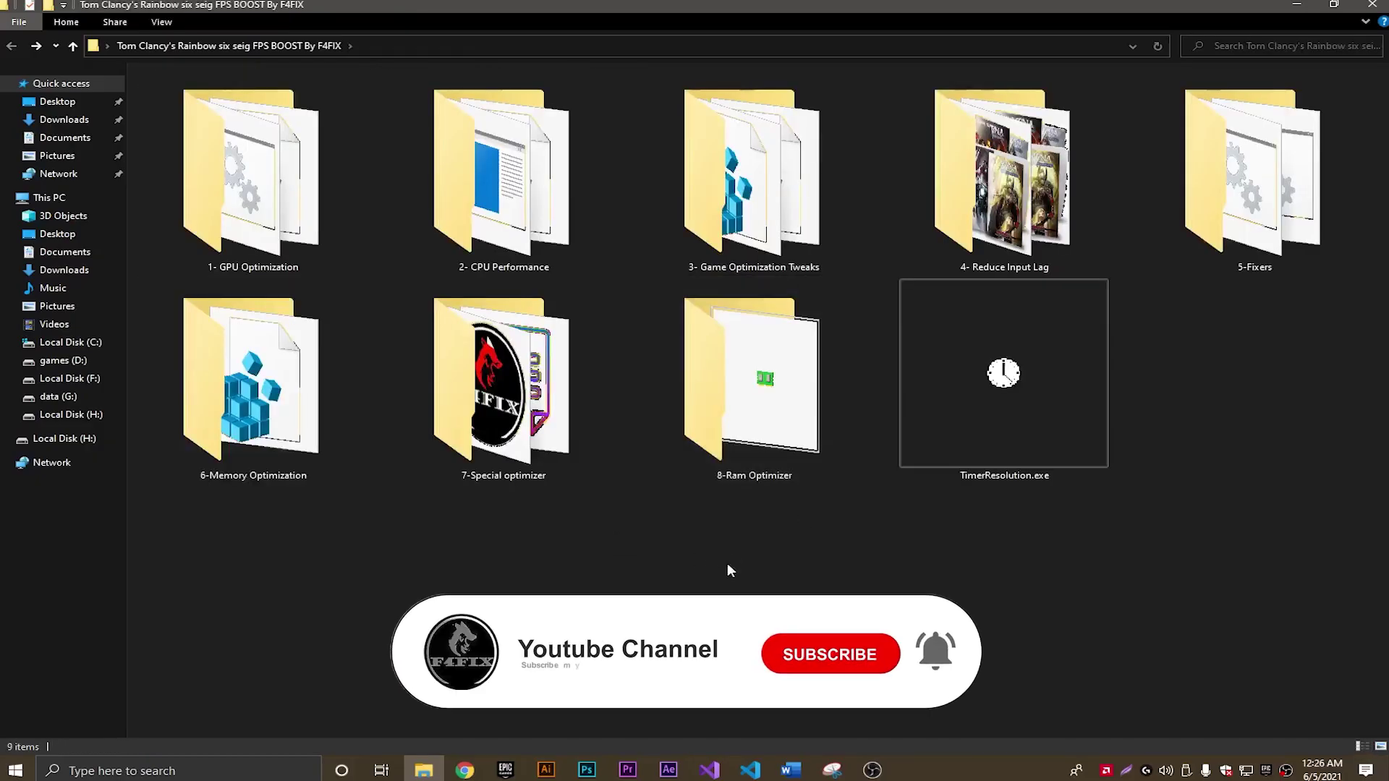
double_click(758, 456)
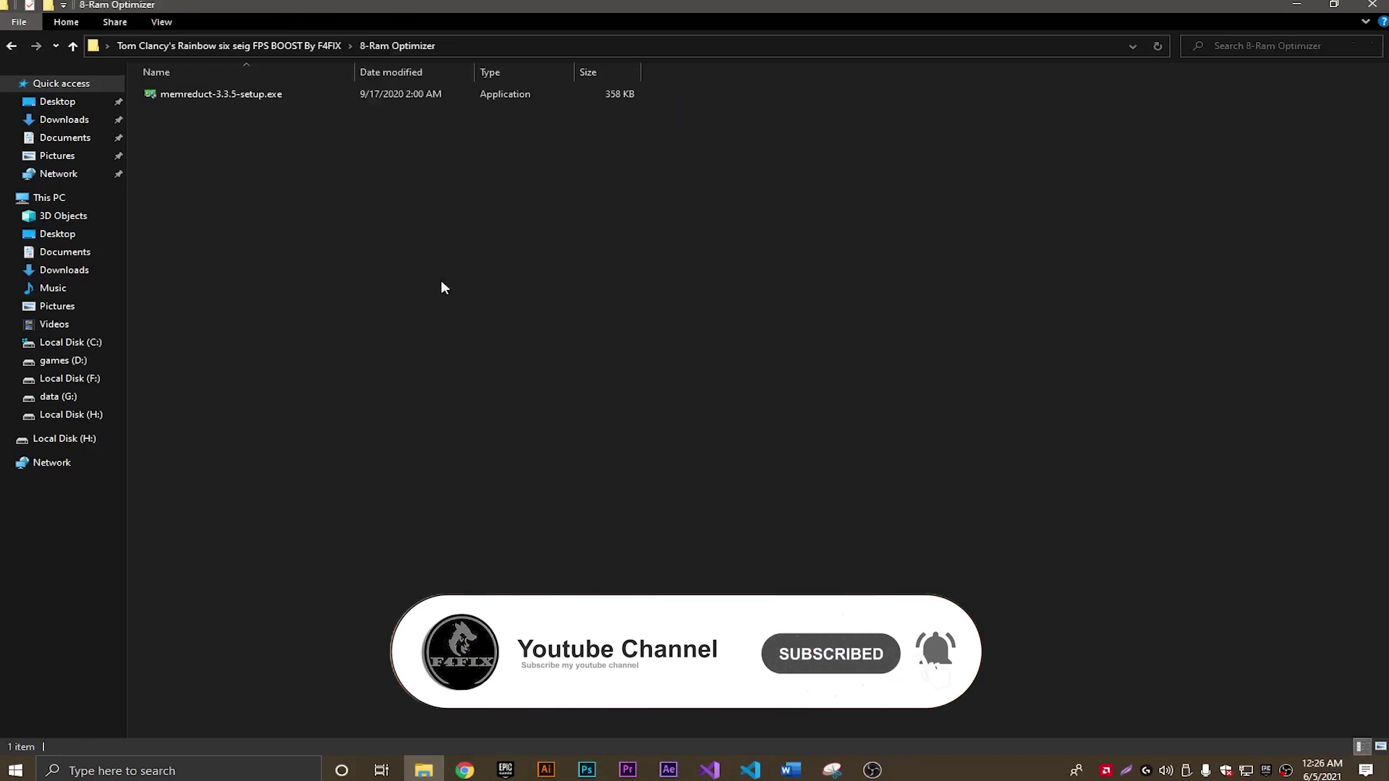
double_click(314, 97)
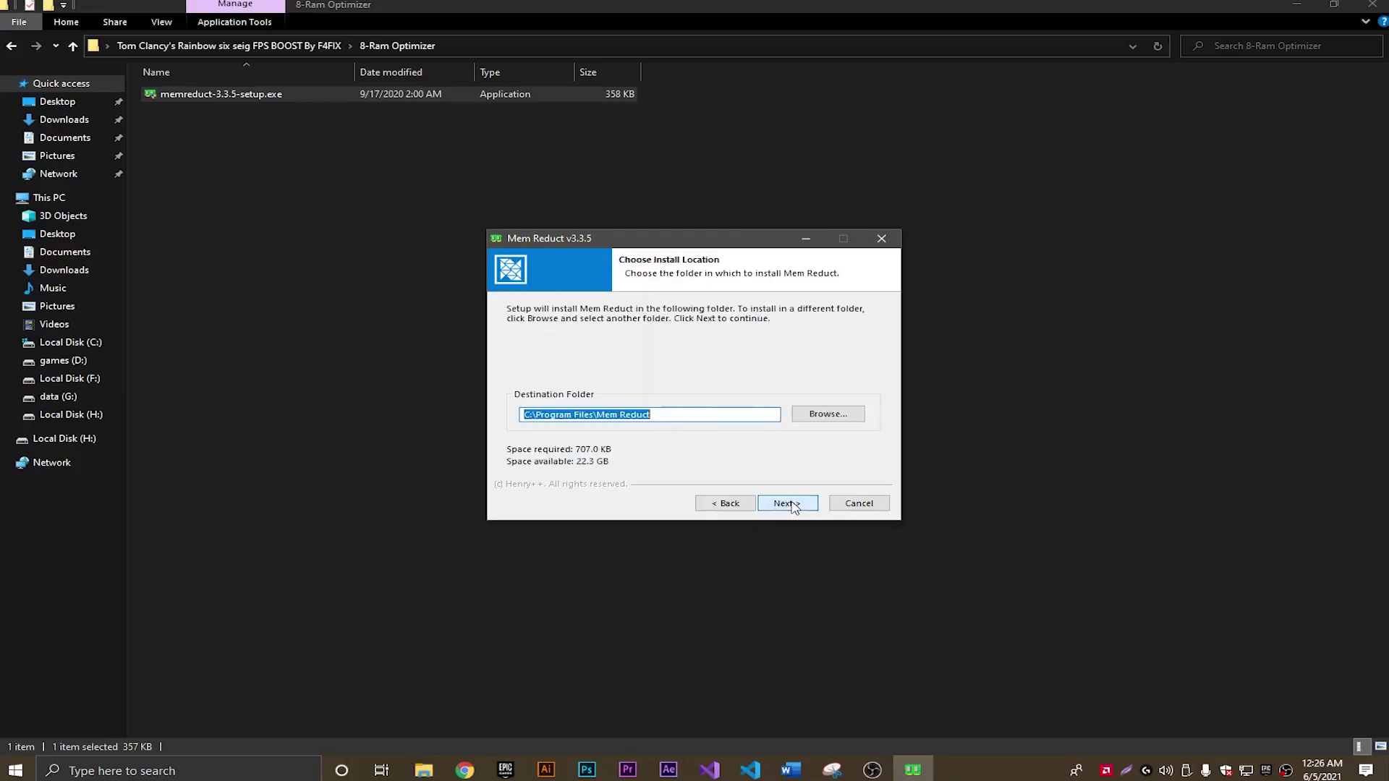
click(787, 503)
click(787, 502)
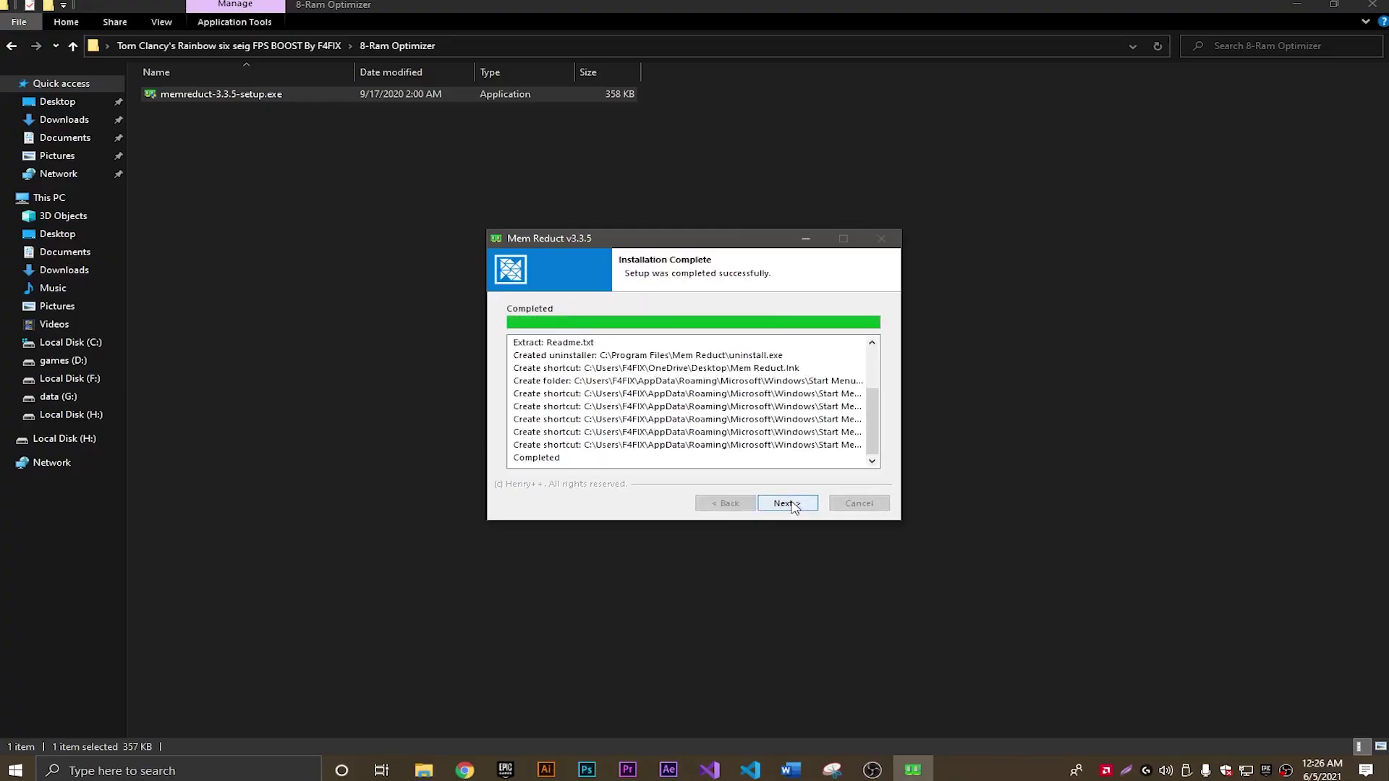
click(787, 503)
click(788, 505)
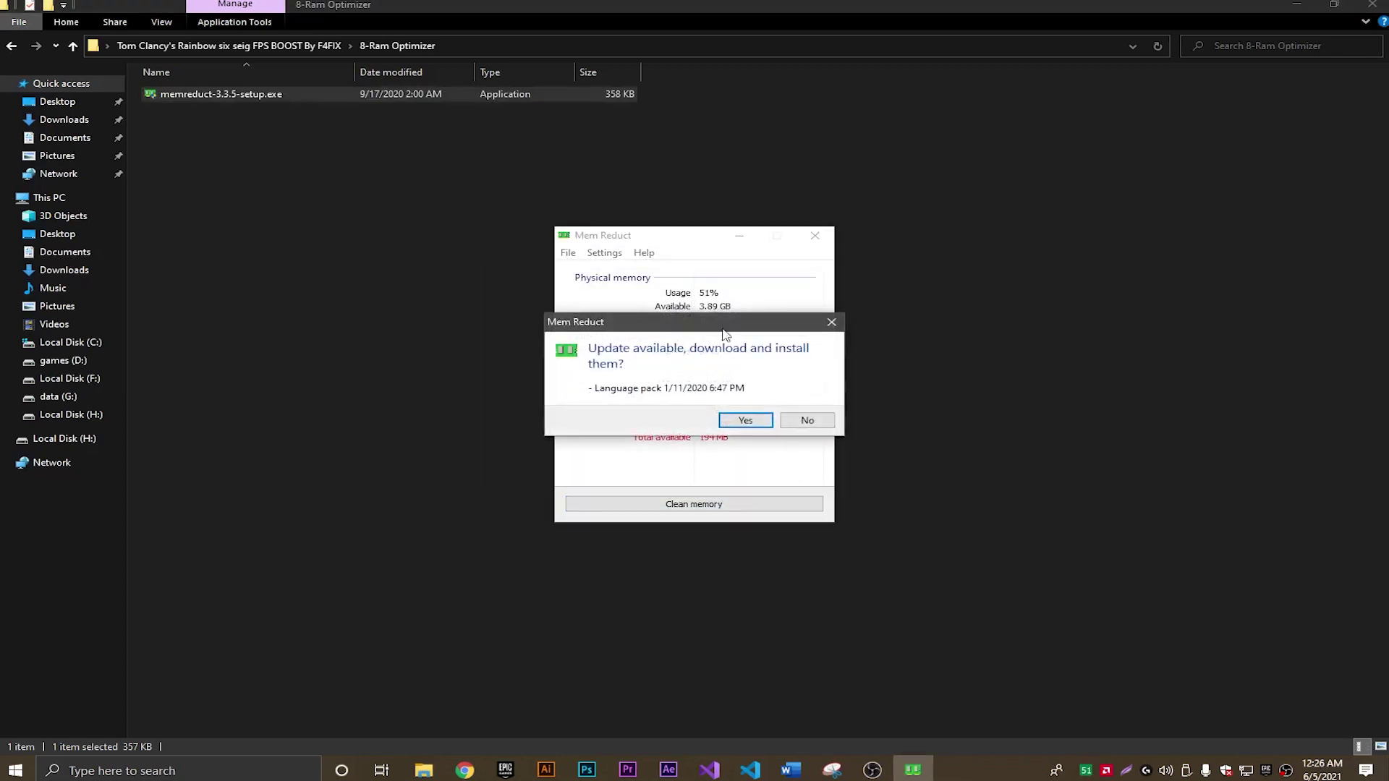
click(807, 422)
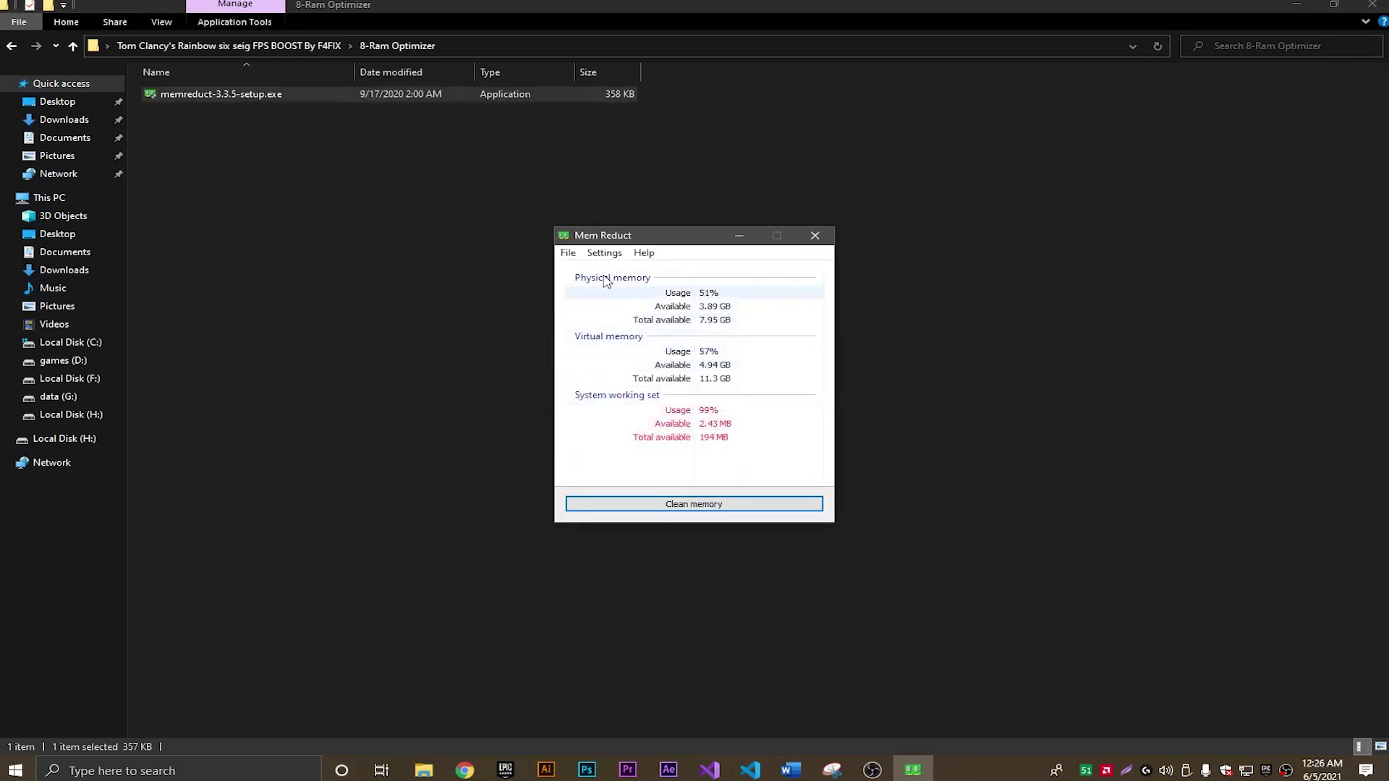
Set Mem Reduct's memory cleaning to run every 10 minutes and close its settings
click(601, 254)
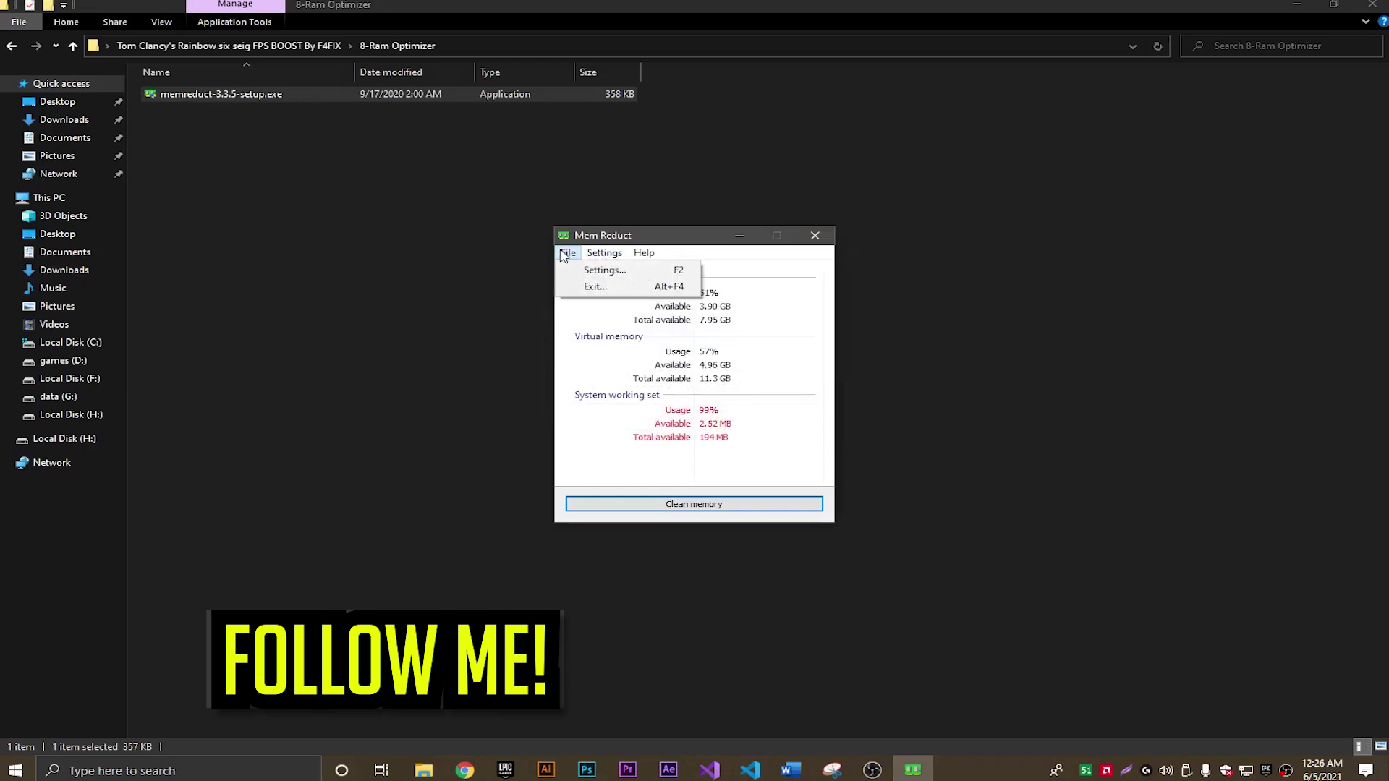
click(581, 269)
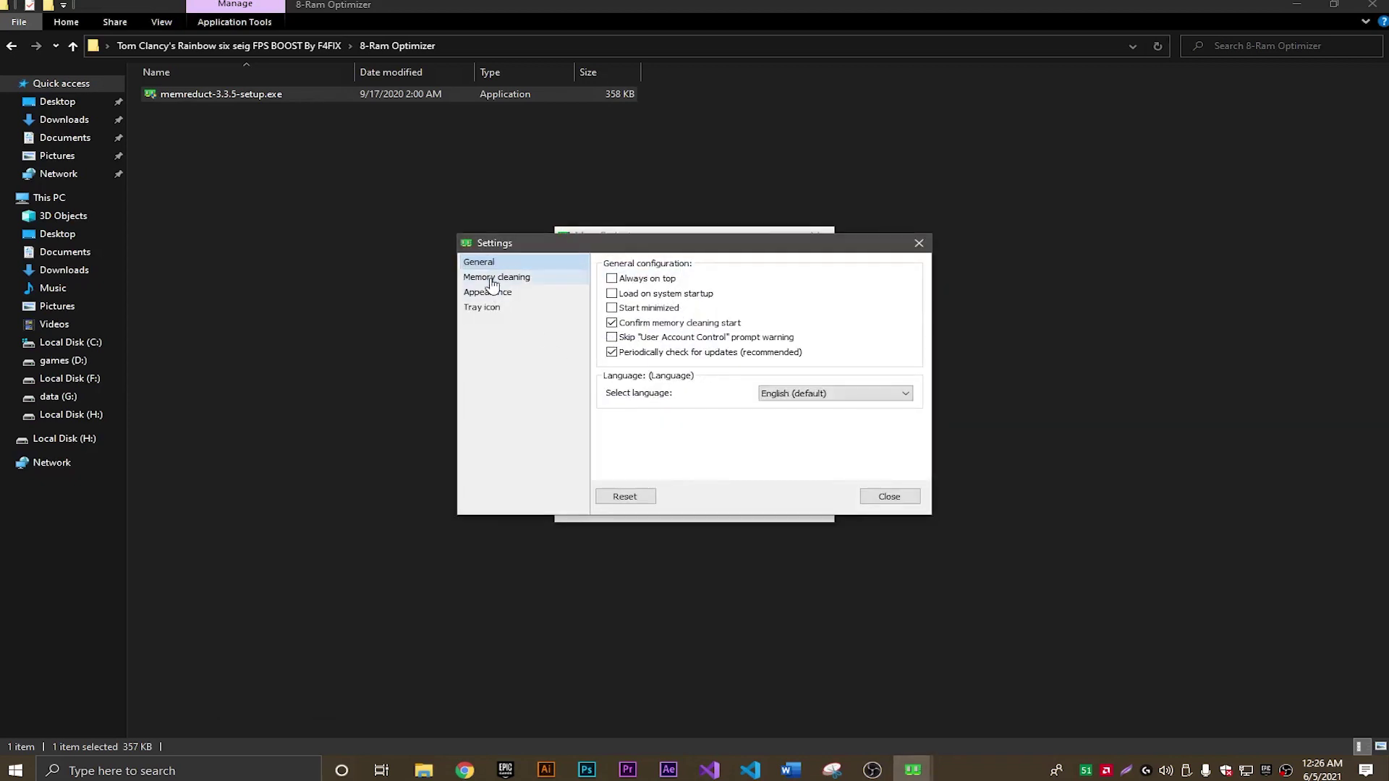
click(492, 278)
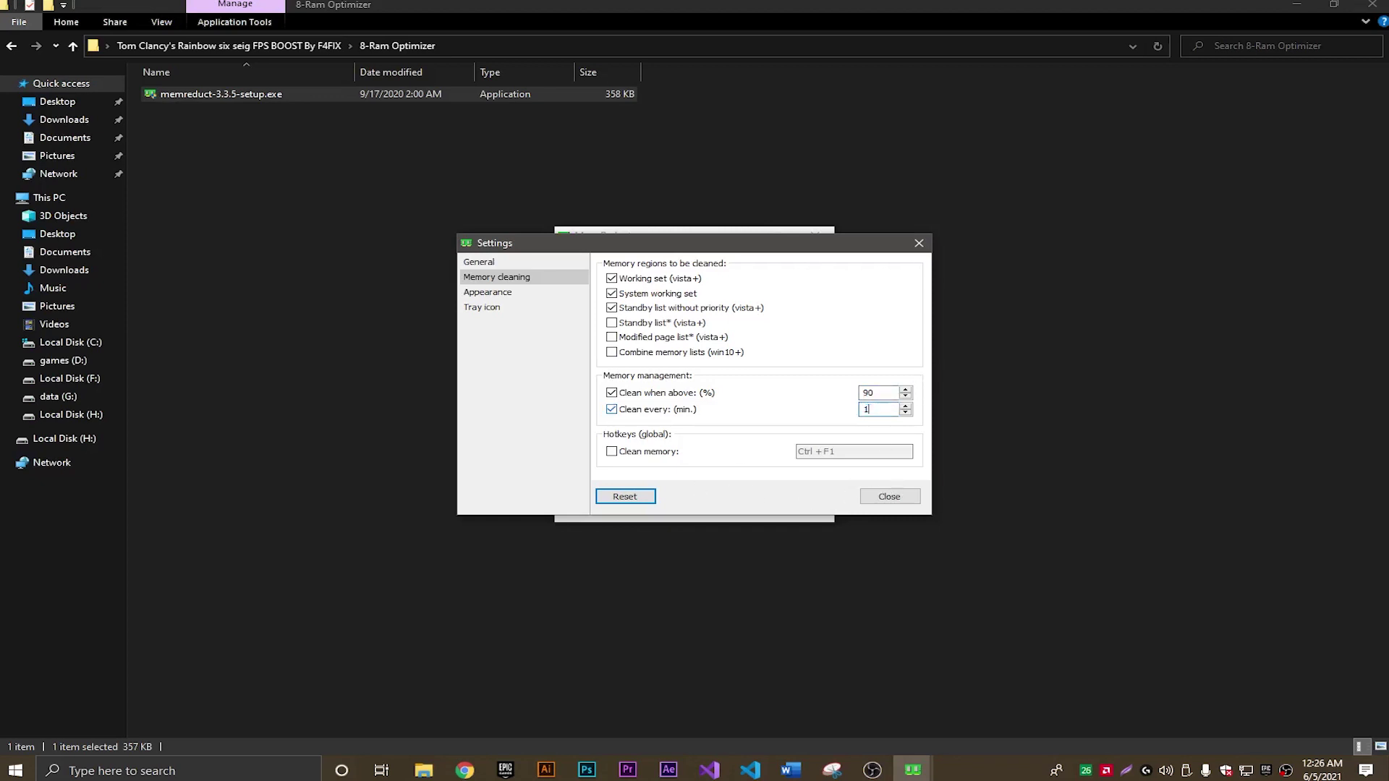
text(0)
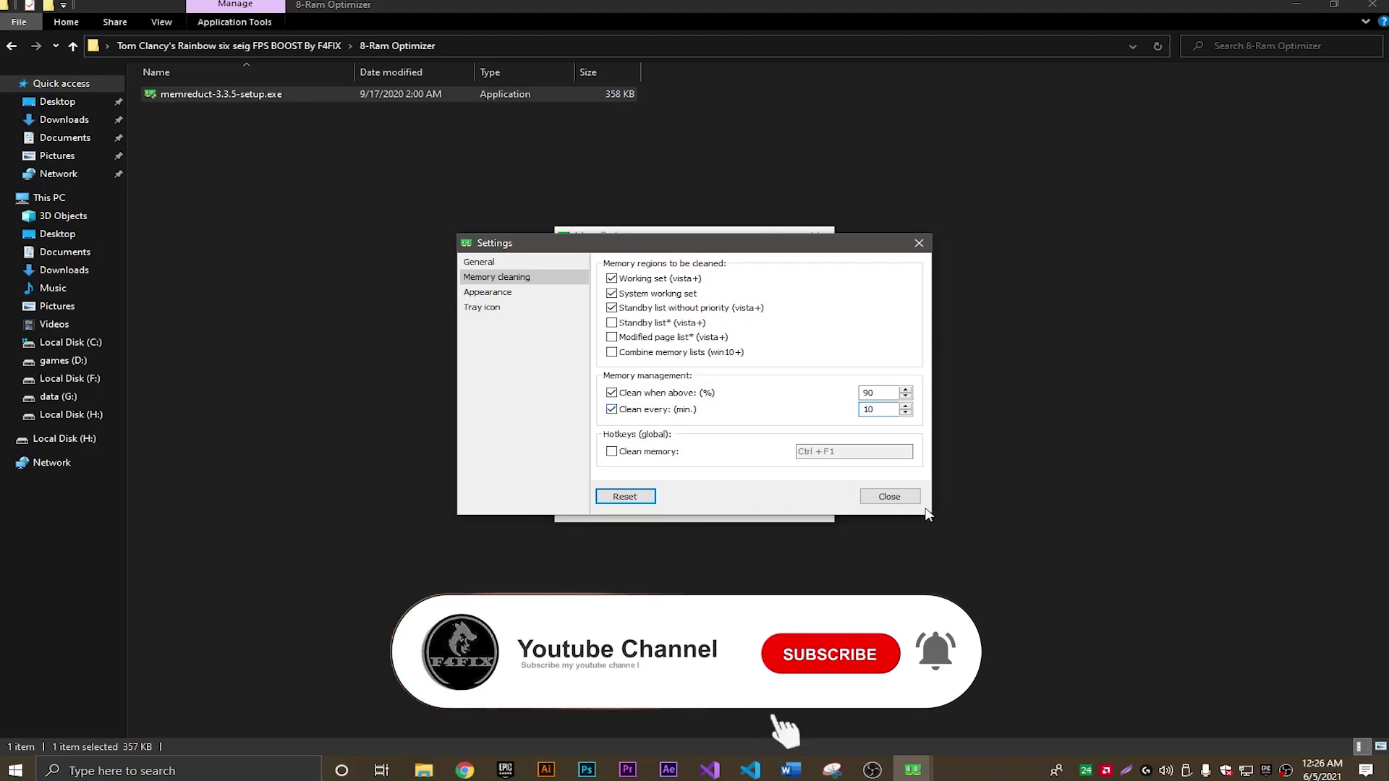
click(889, 496)
Clean the memory with Mem Reduct, minimize it, and return to the main FPS boost folder
click(745, 504)
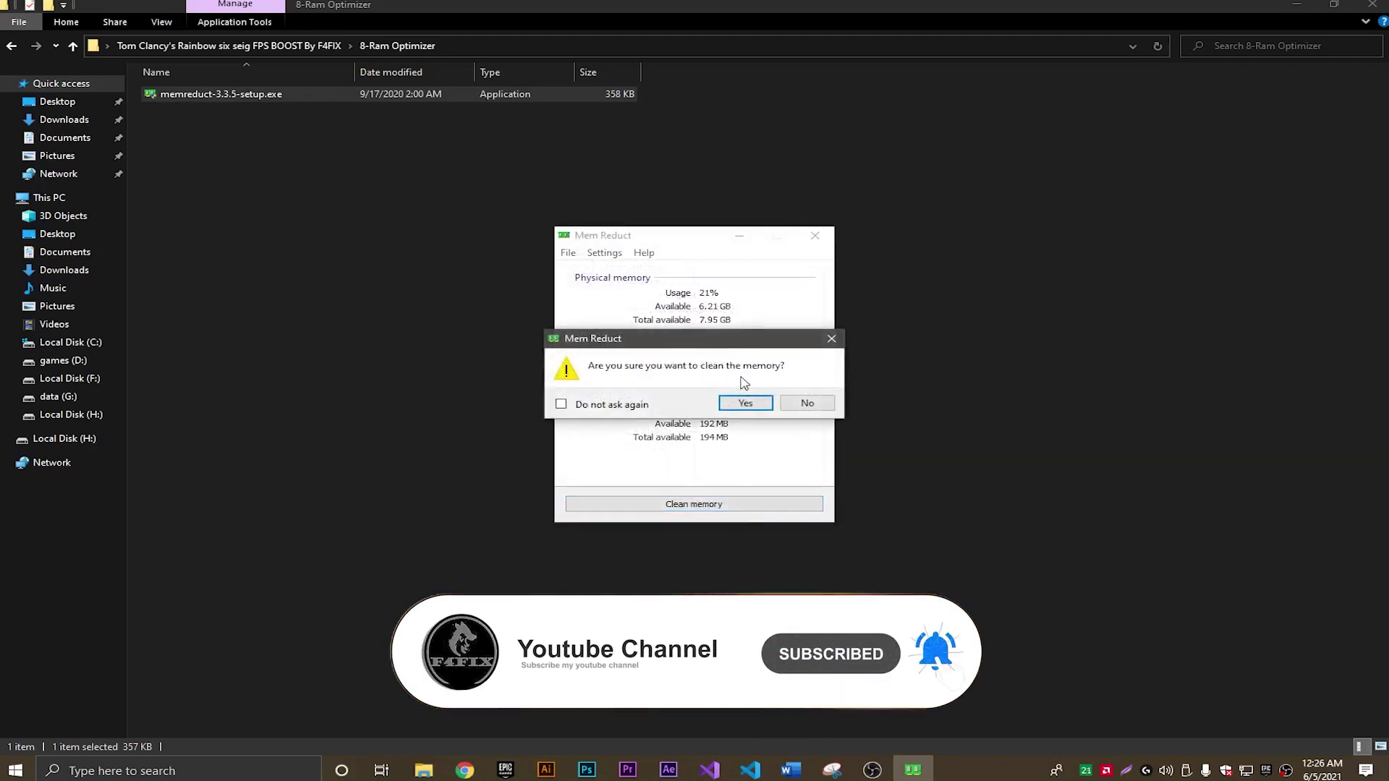
click(745, 403)
click(738, 236)
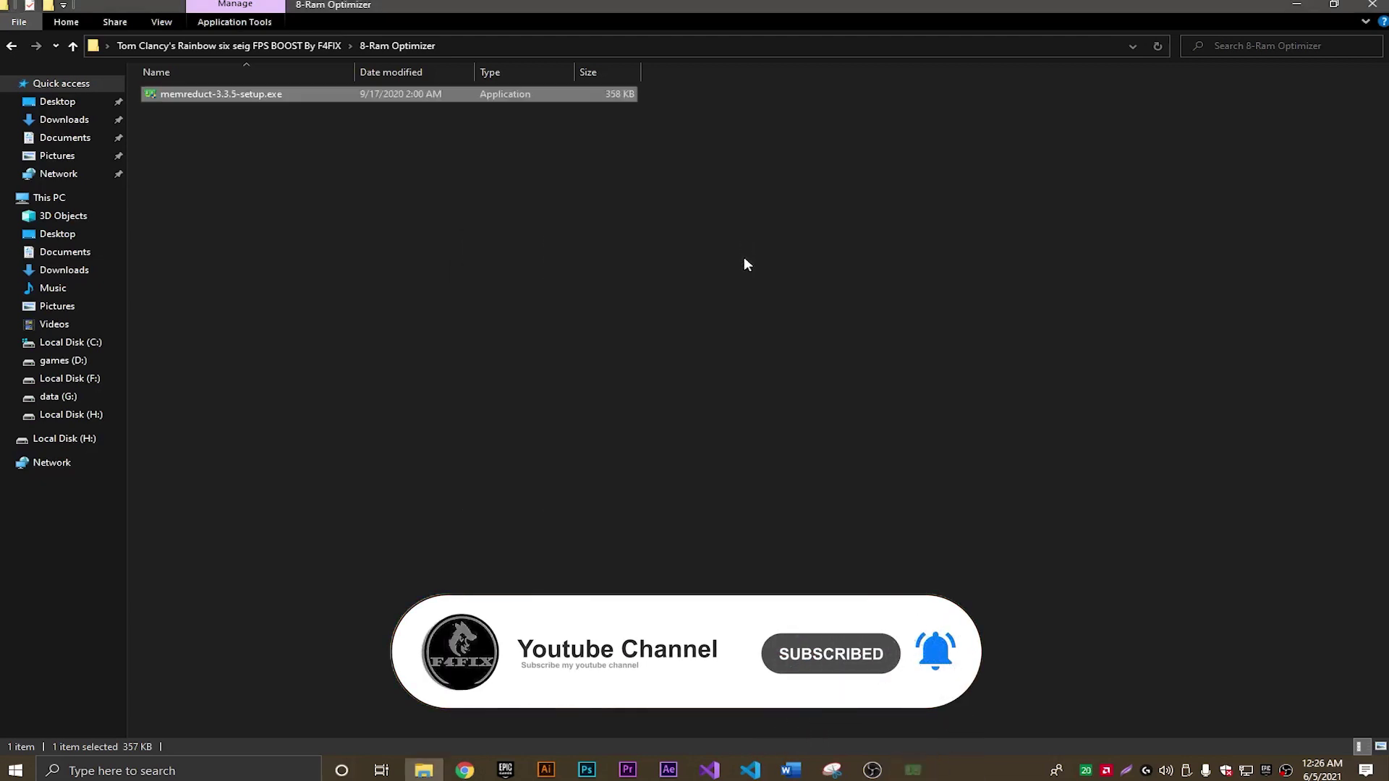
click(753, 312)
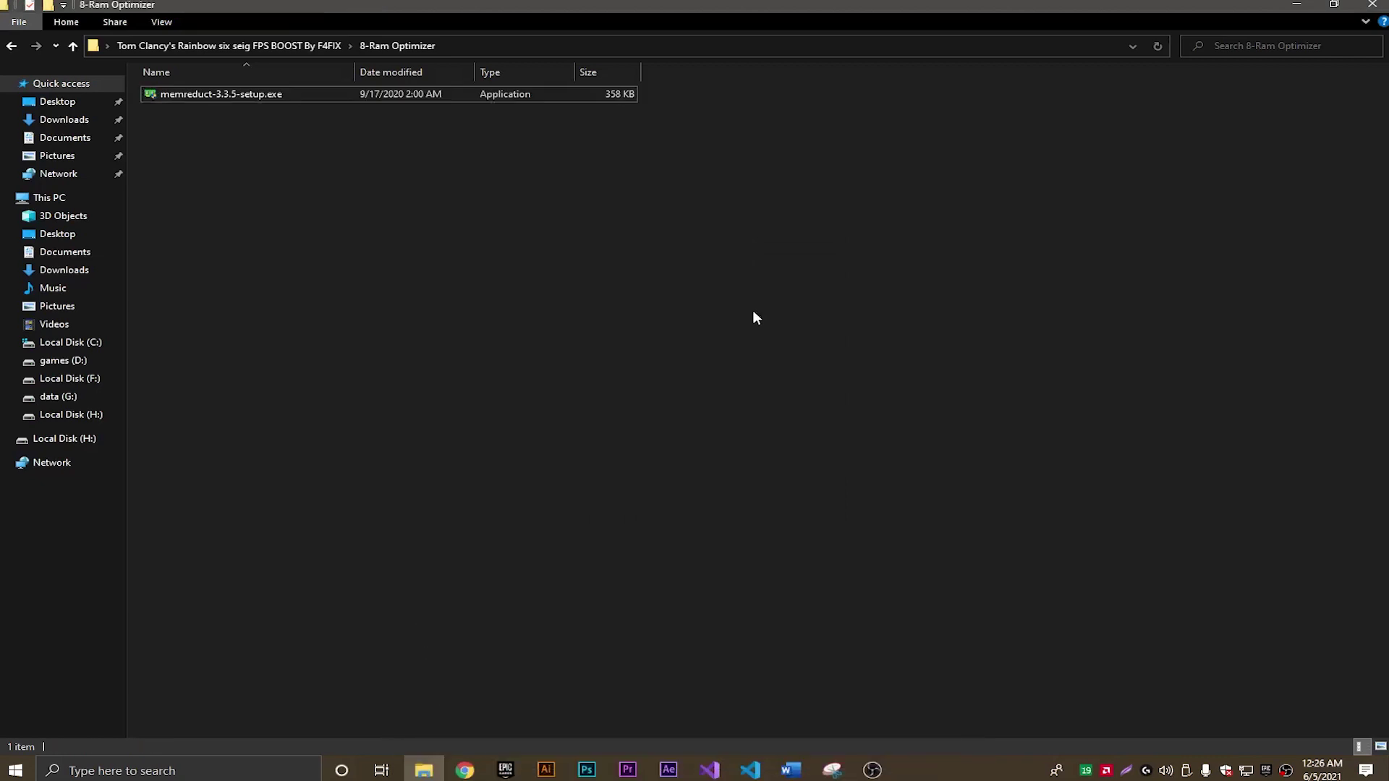
key(BackSpace)
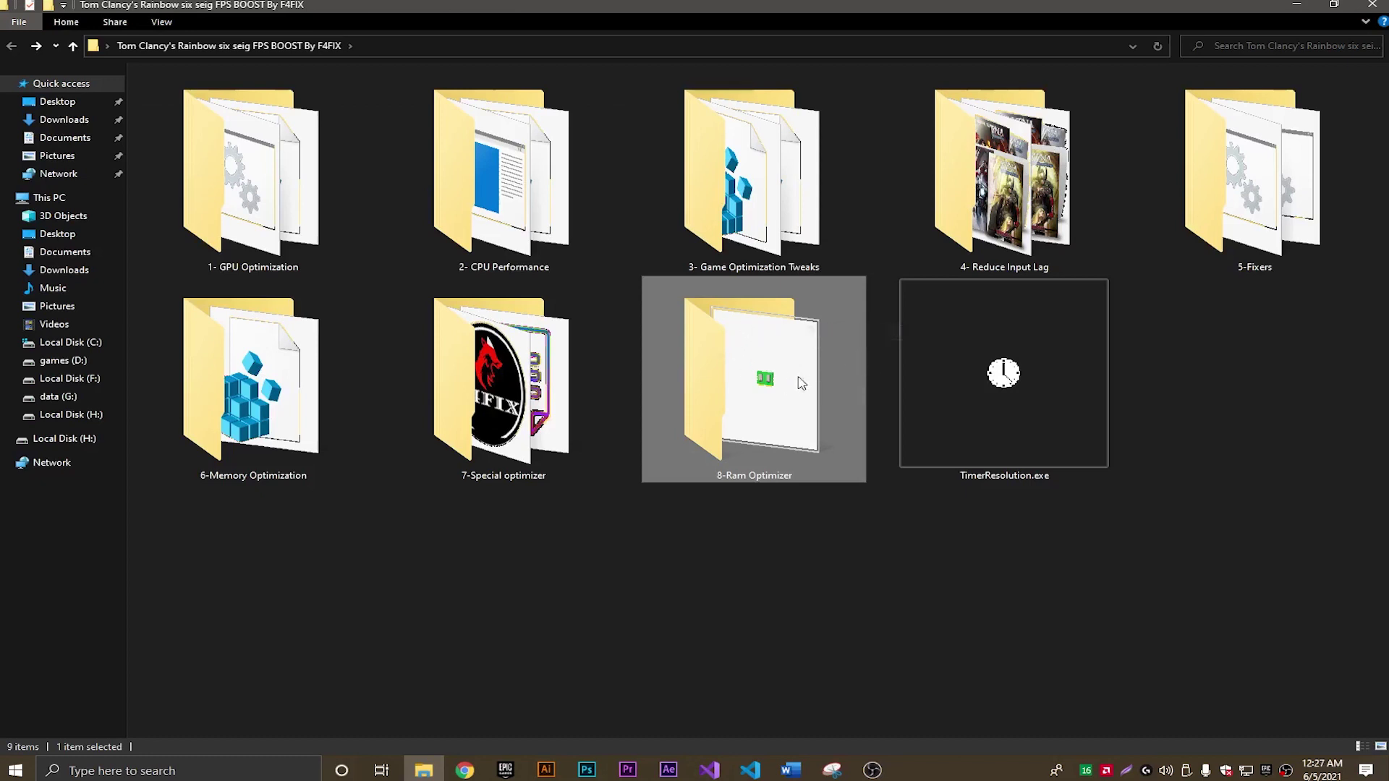
Run TimerResolution.exe, set the timer resolution to maximum and close the tool
double_click(989, 408)
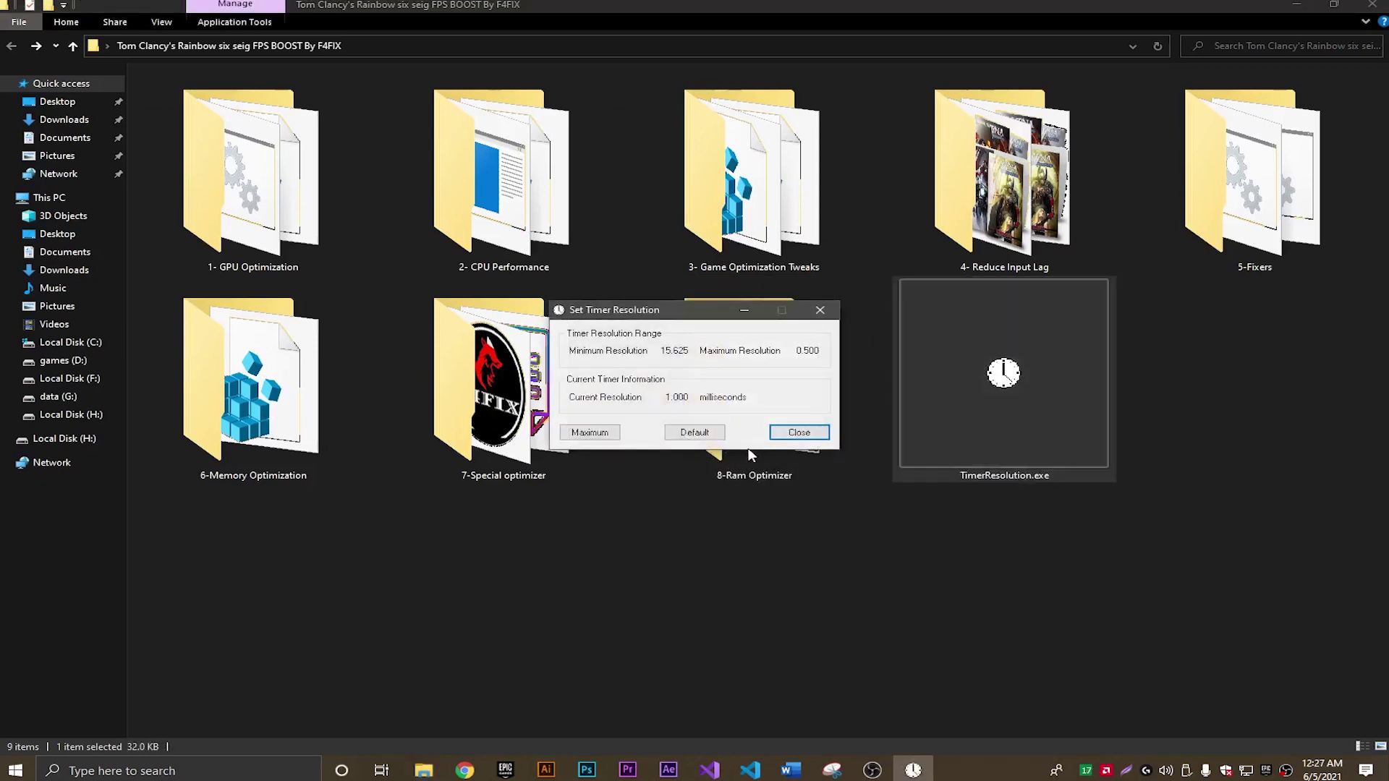
click(798, 432)
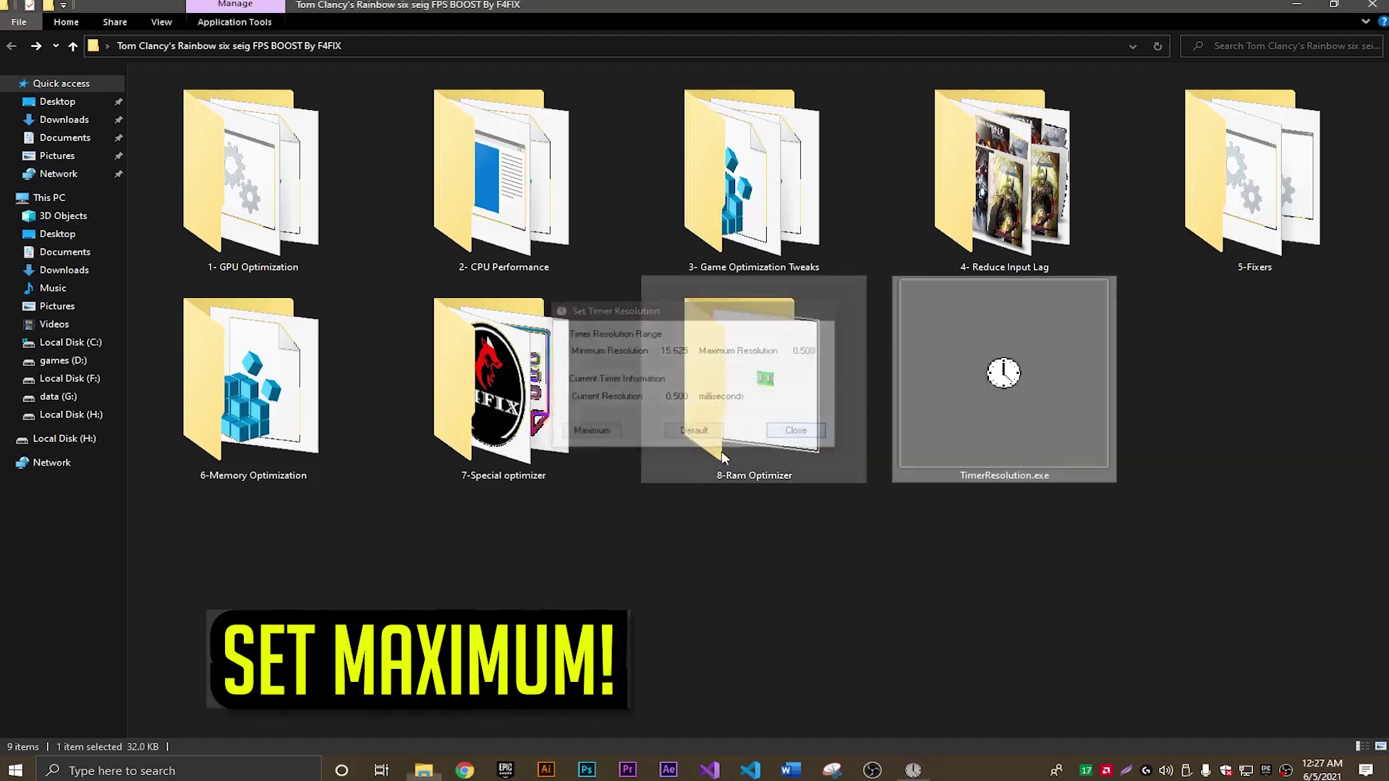
Open the "7-Special optimizer" folder and display its files as extra large icons
double_click(527, 448)
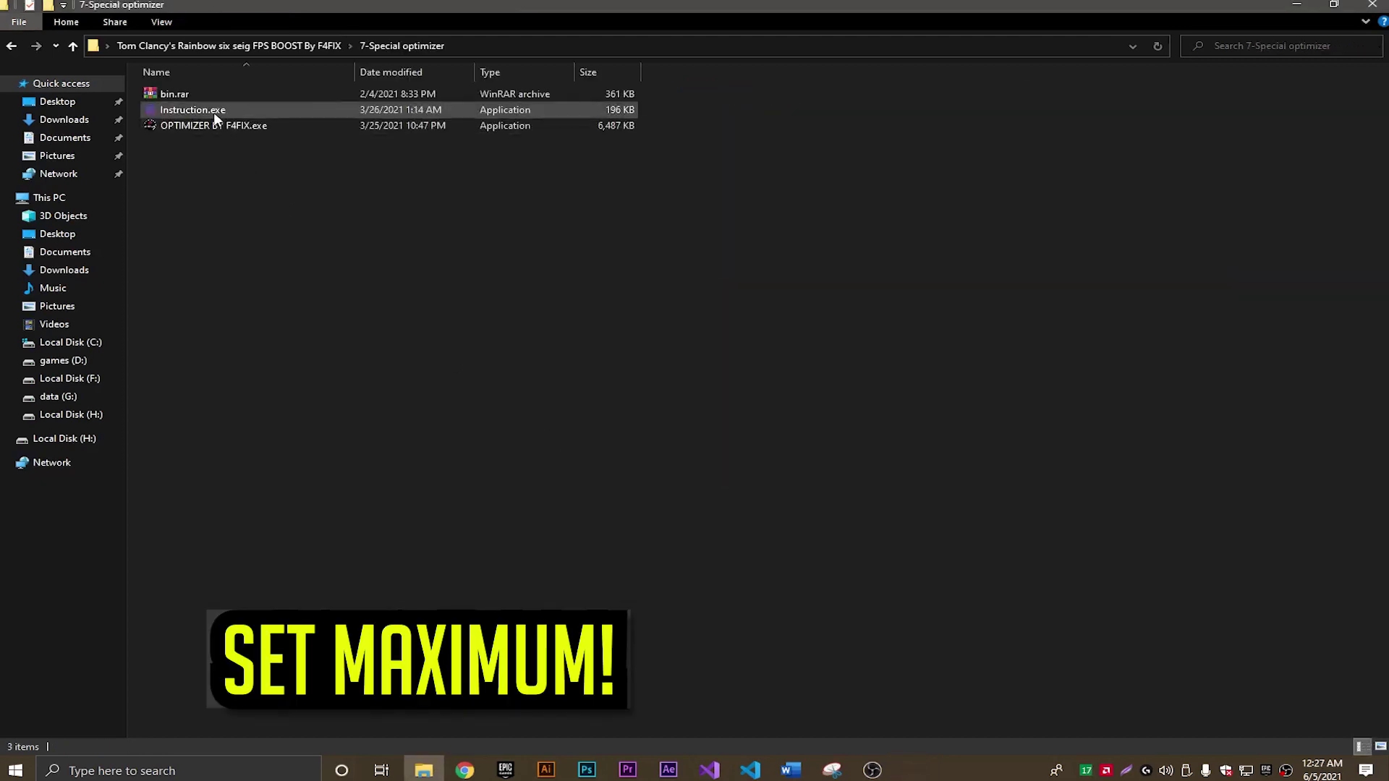
click(161, 22)
click(174, 49)
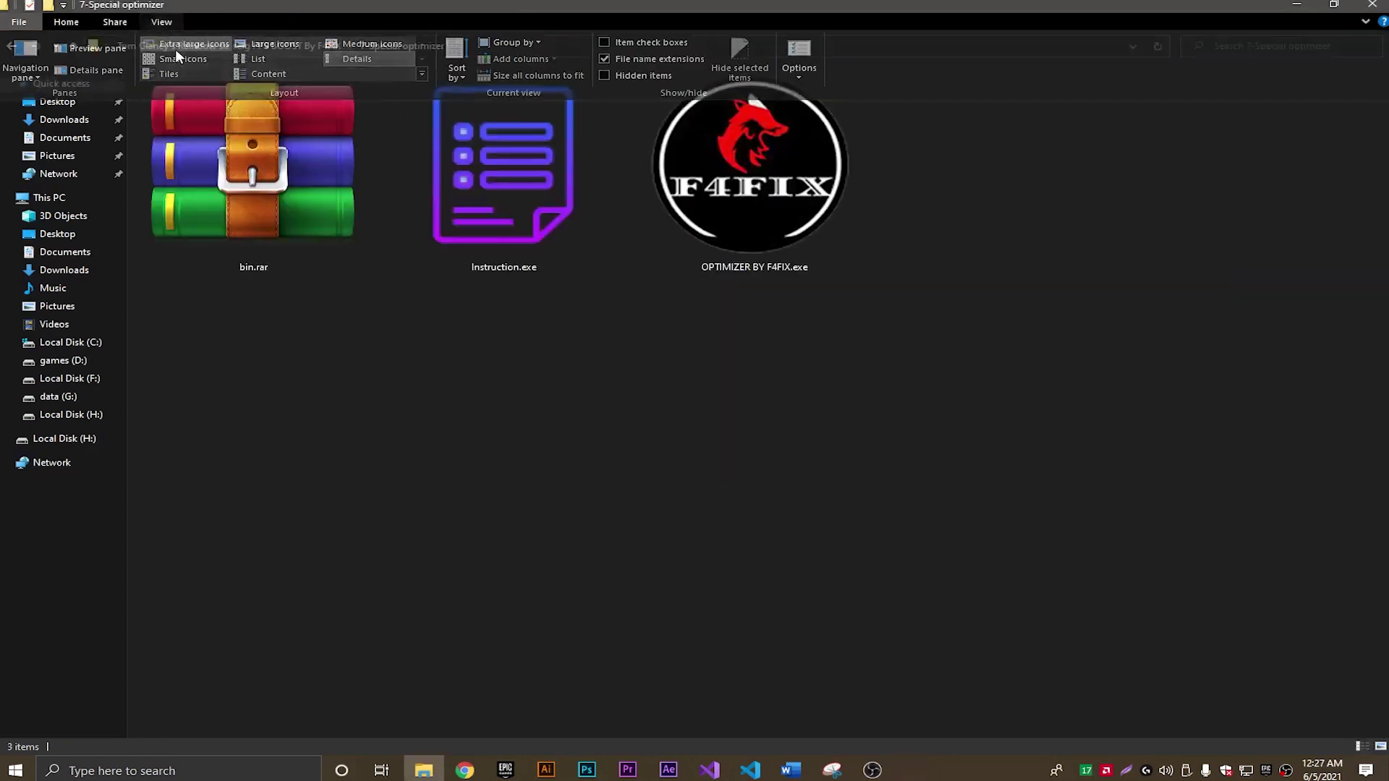
Open Instruction.exe, read through the optimizer's preparation steps and close it
double_click(527, 233)
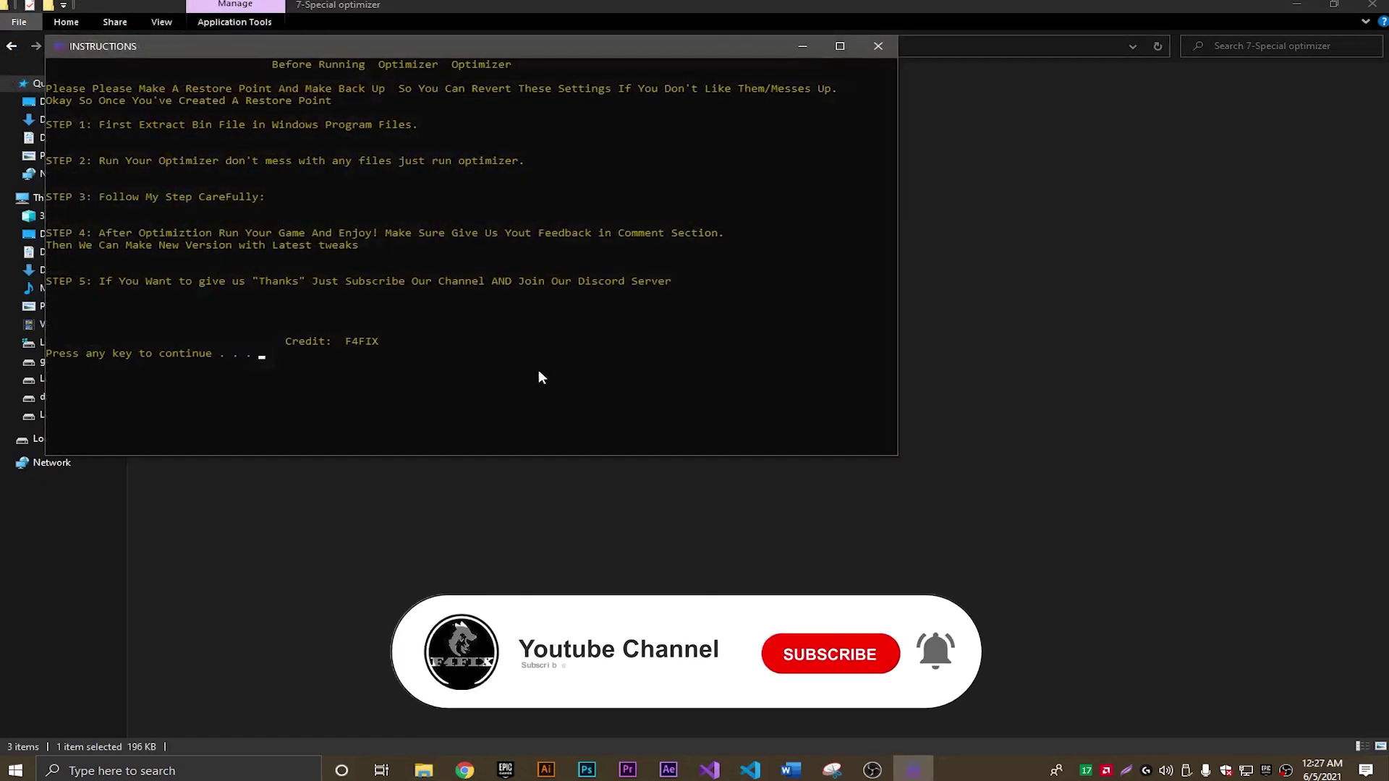
drag(538, 370, 51, 62)
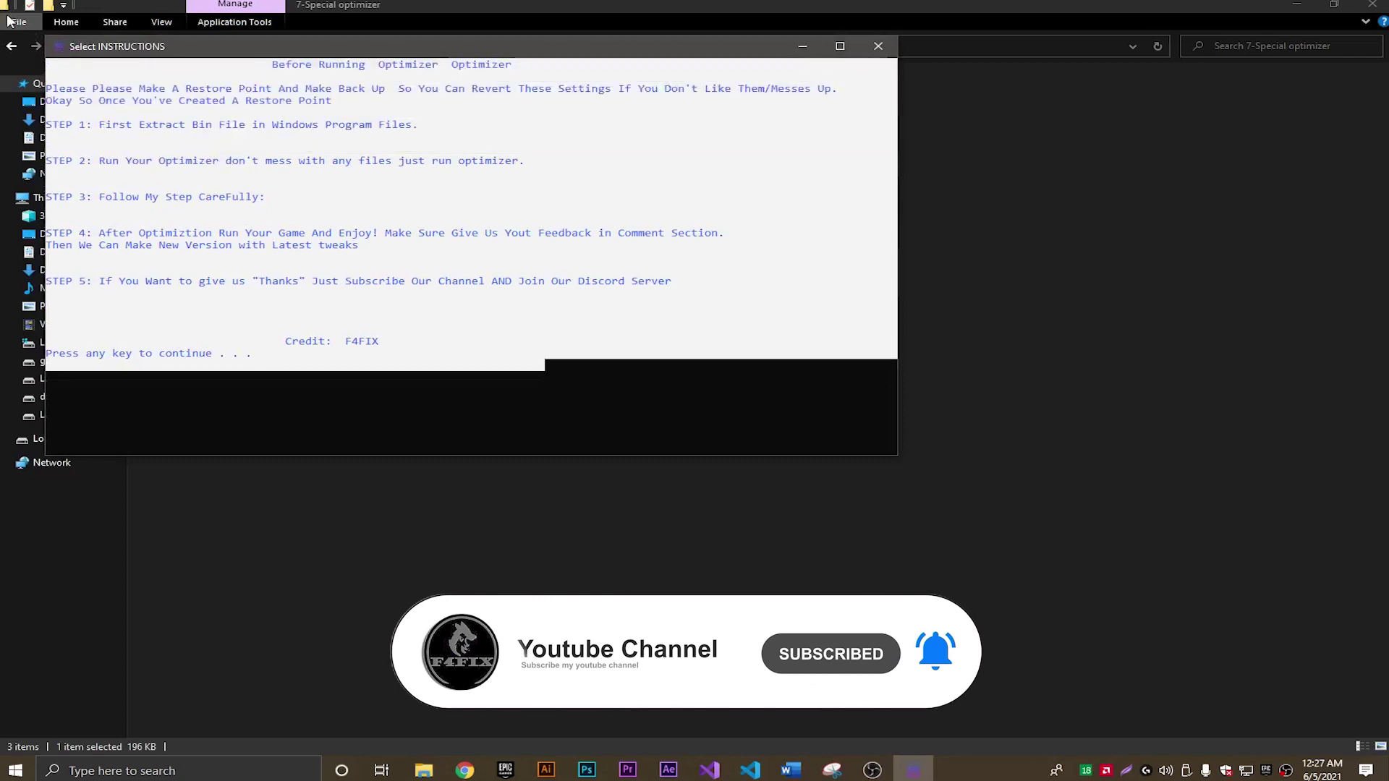
click(427, 199)
click(879, 45)
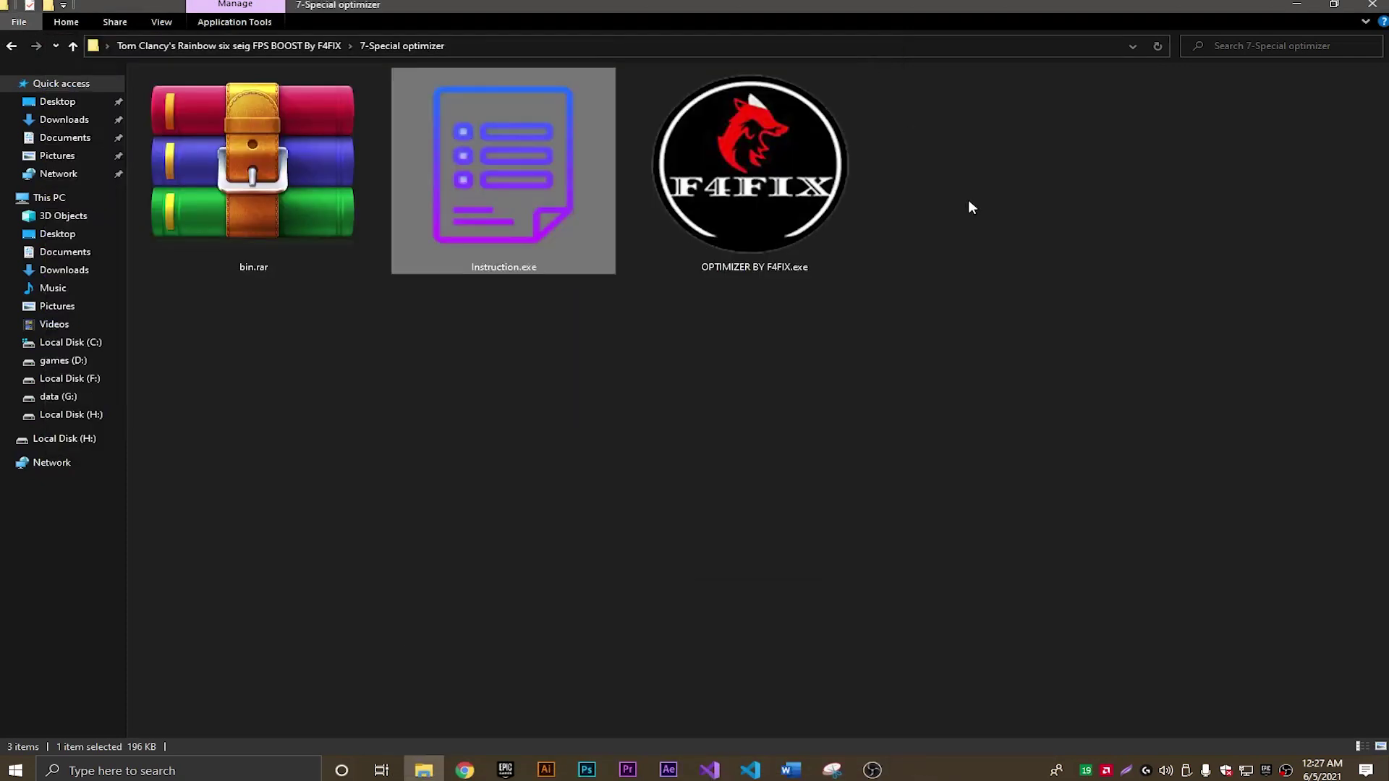
Extract the bin folder from bin.rar into C:\Program Files
click(337, 228)
double_click(336, 228)
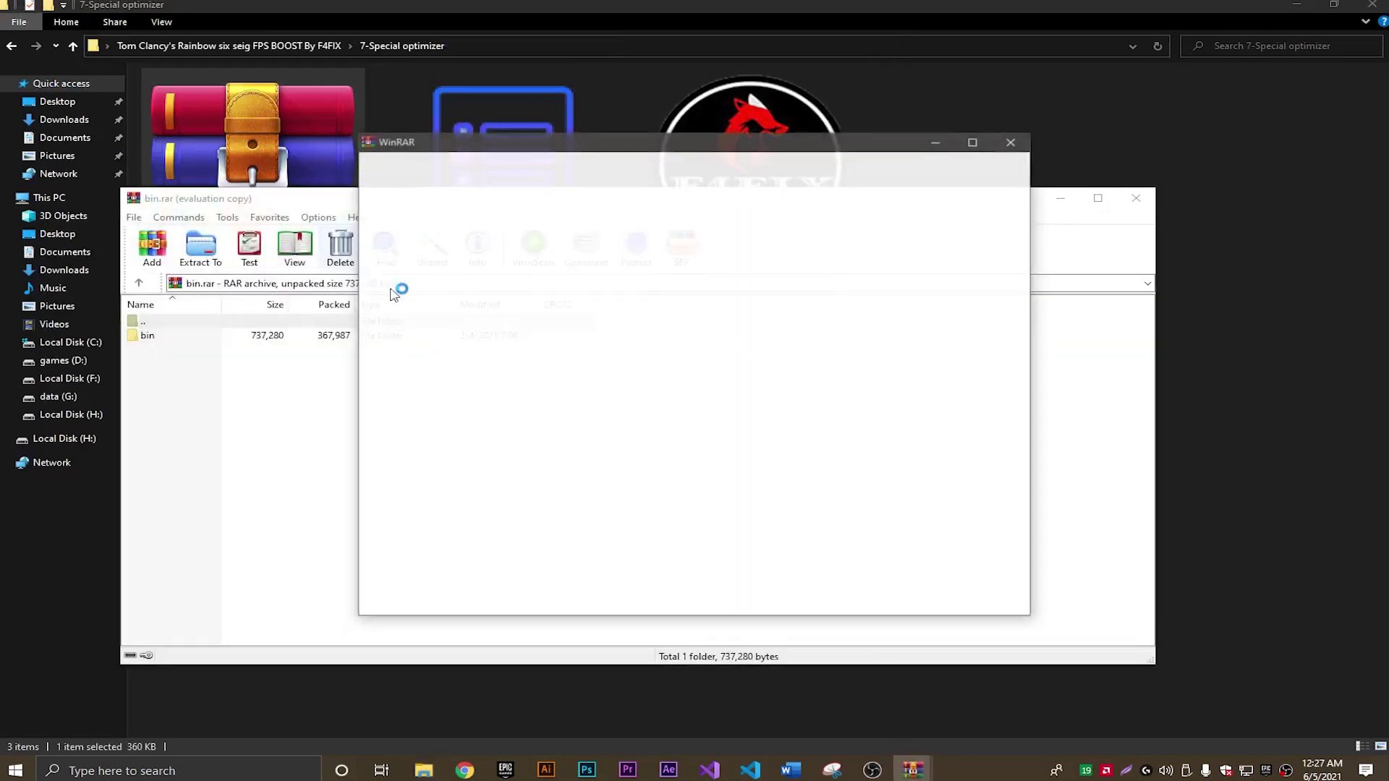
click(204, 338)
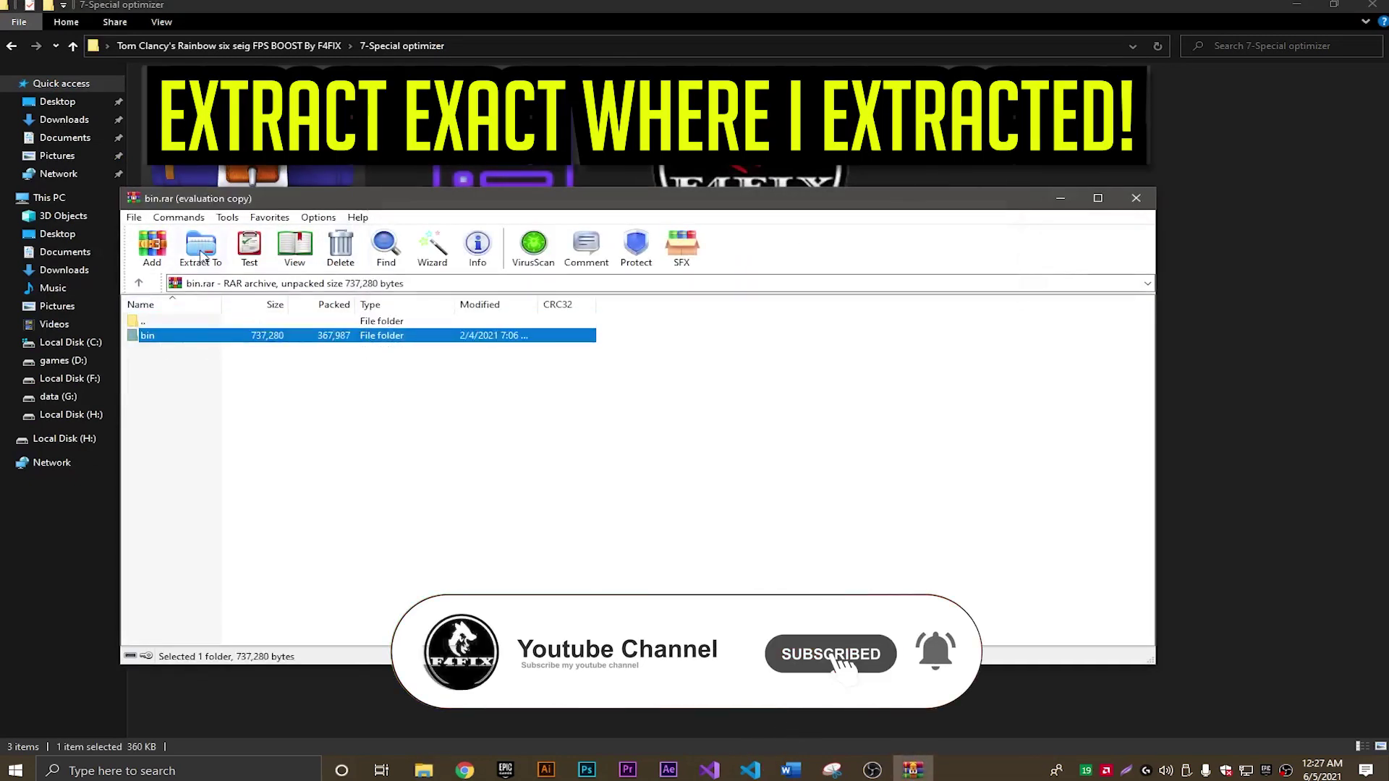
key(alt+e)
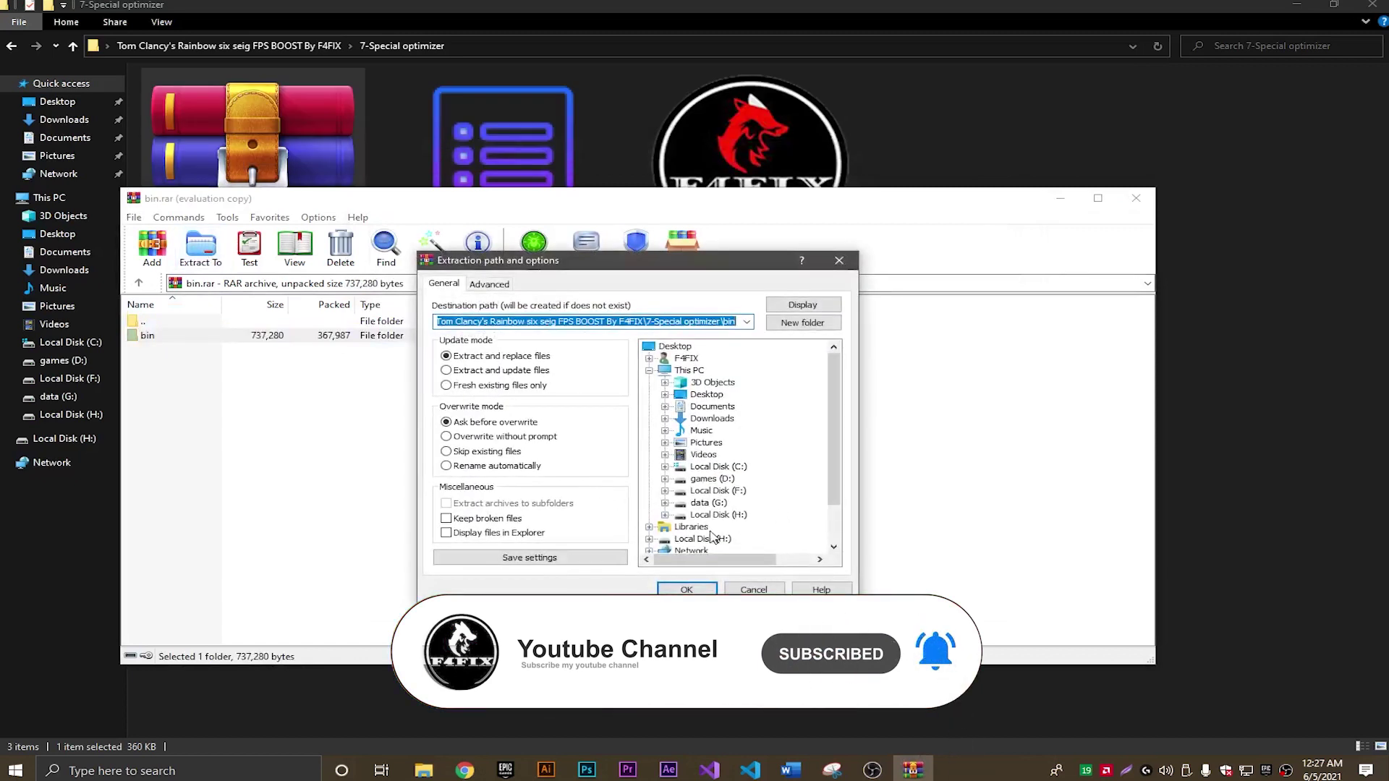
click(683, 467)
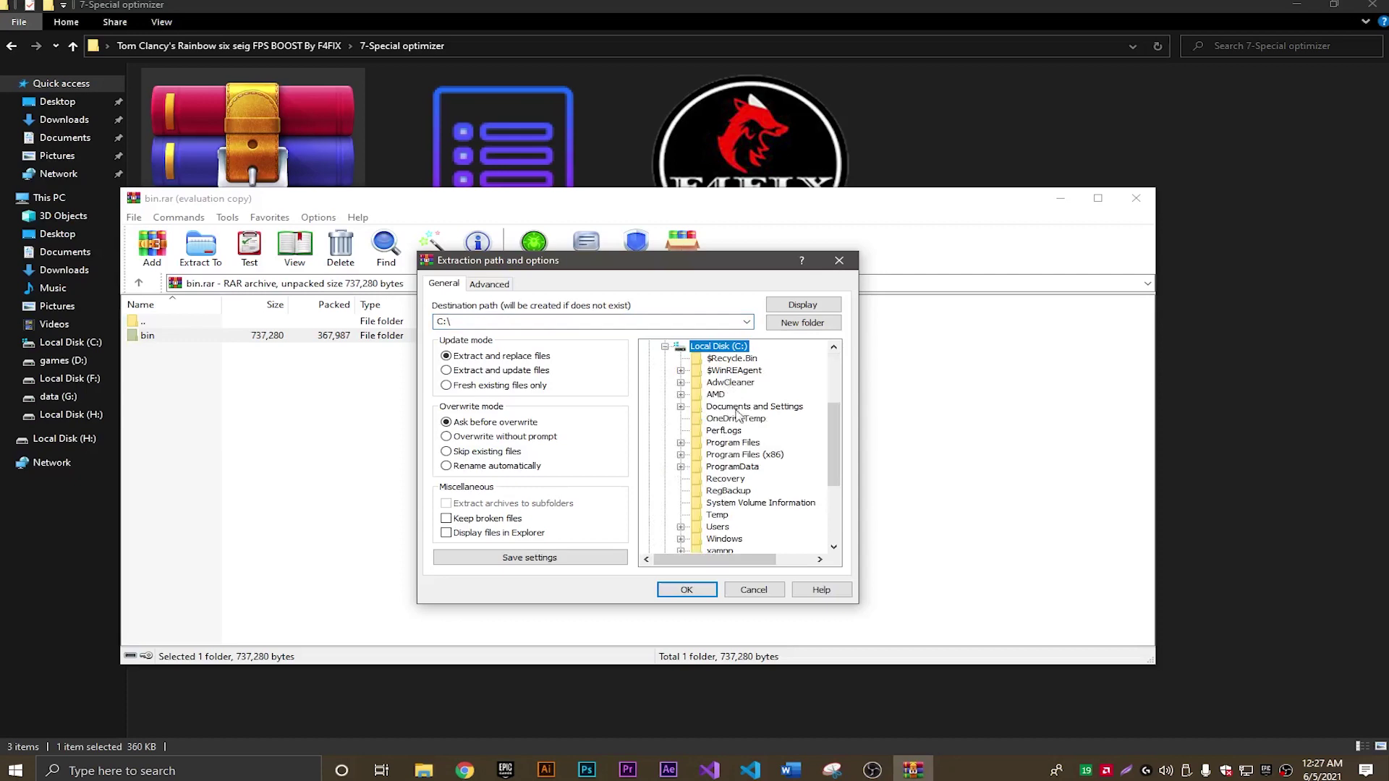
click(715, 589)
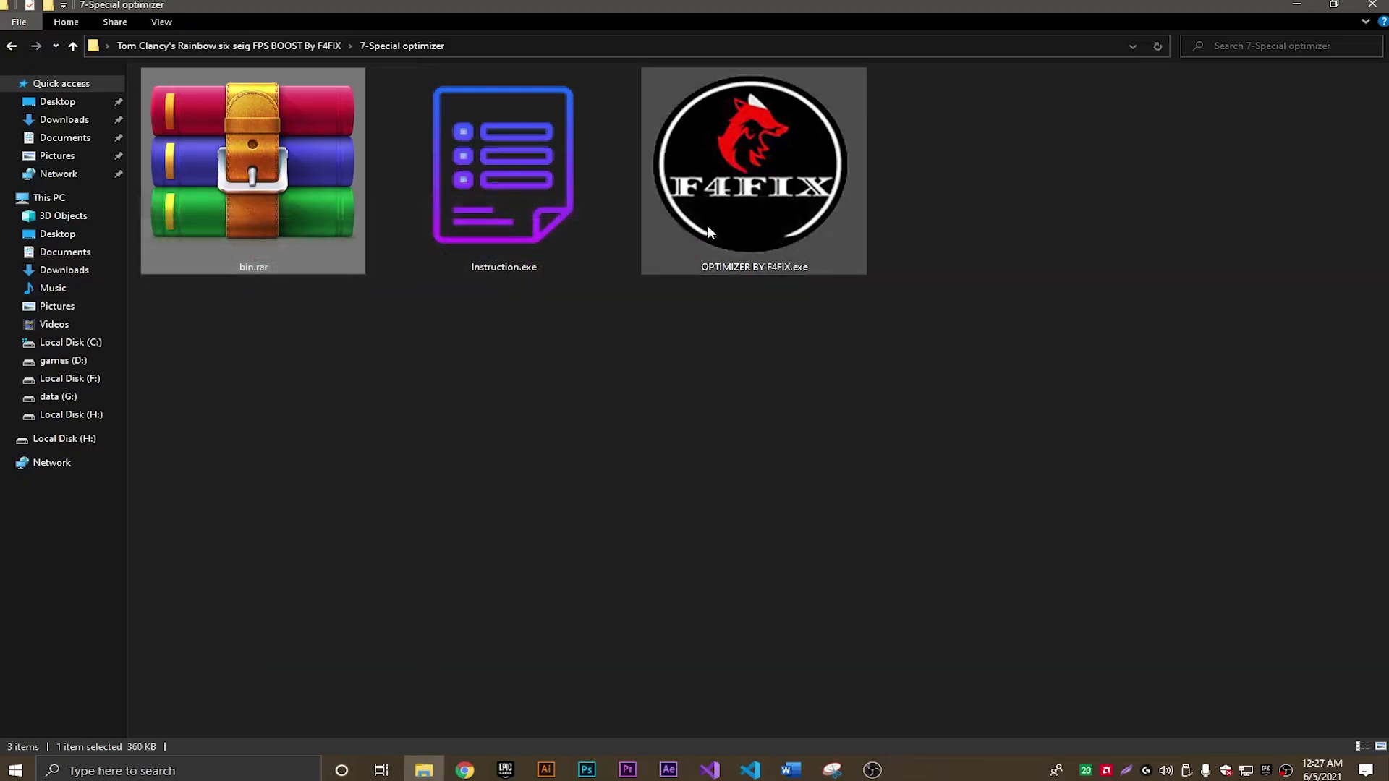
Run OPTIMIZER BY F4FIX.exe as administrator and open its optimization window
click(706, 225)
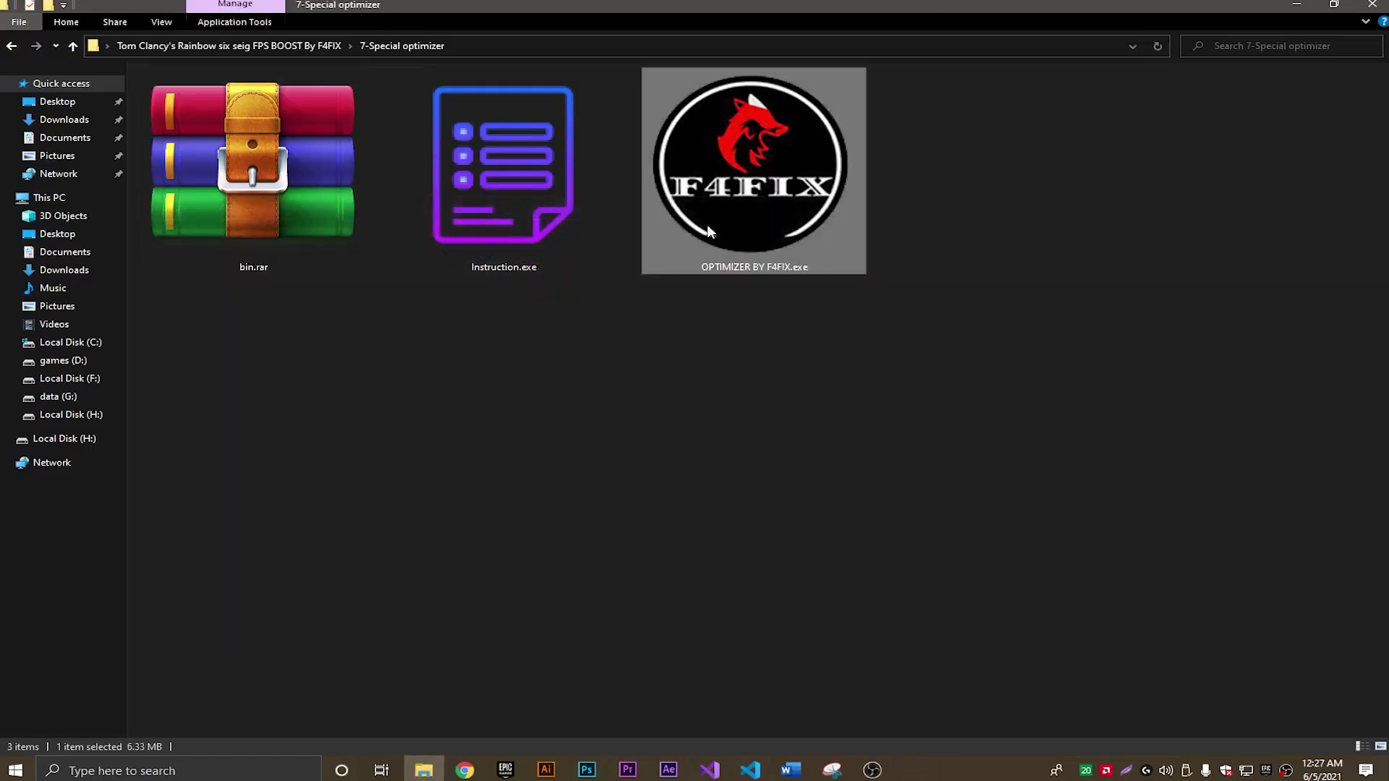
right_click(706, 224)
click(737, 255)
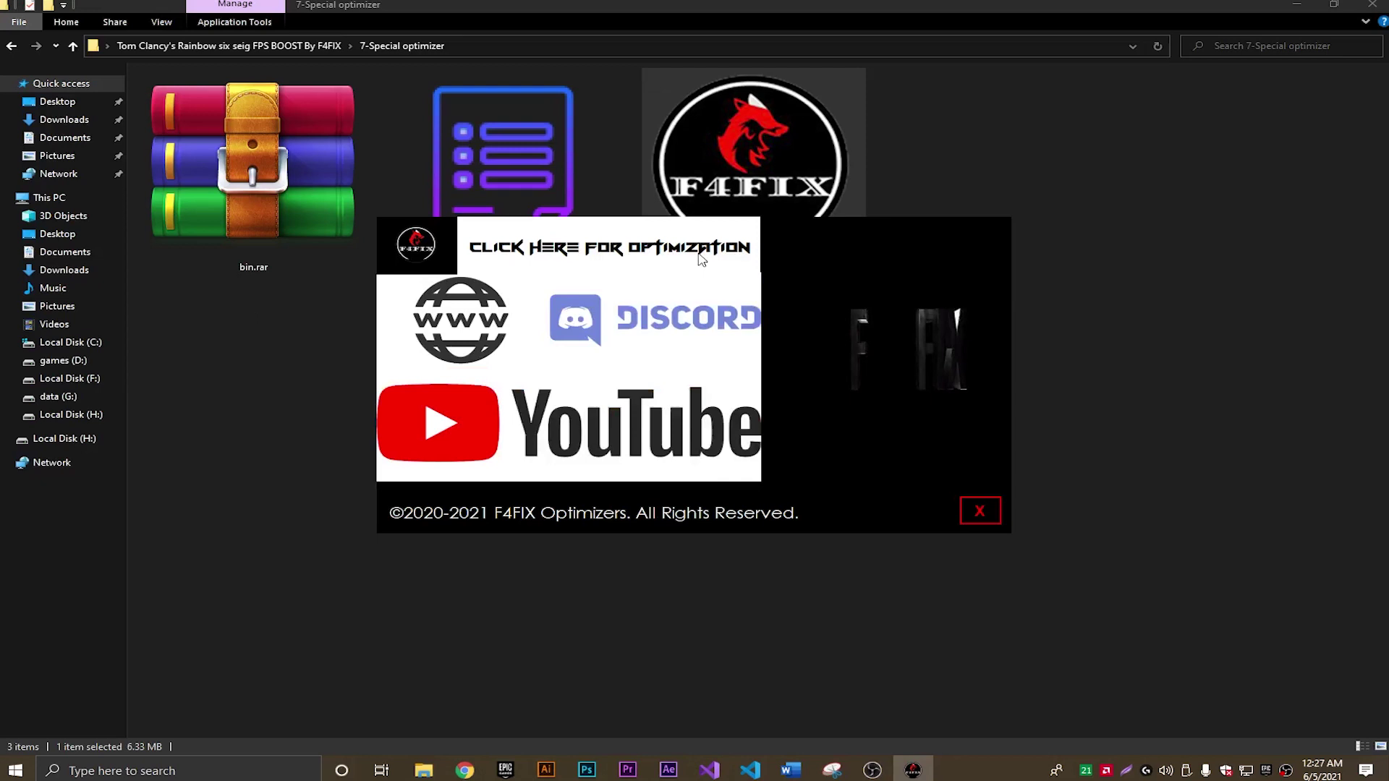
click(697, 252)
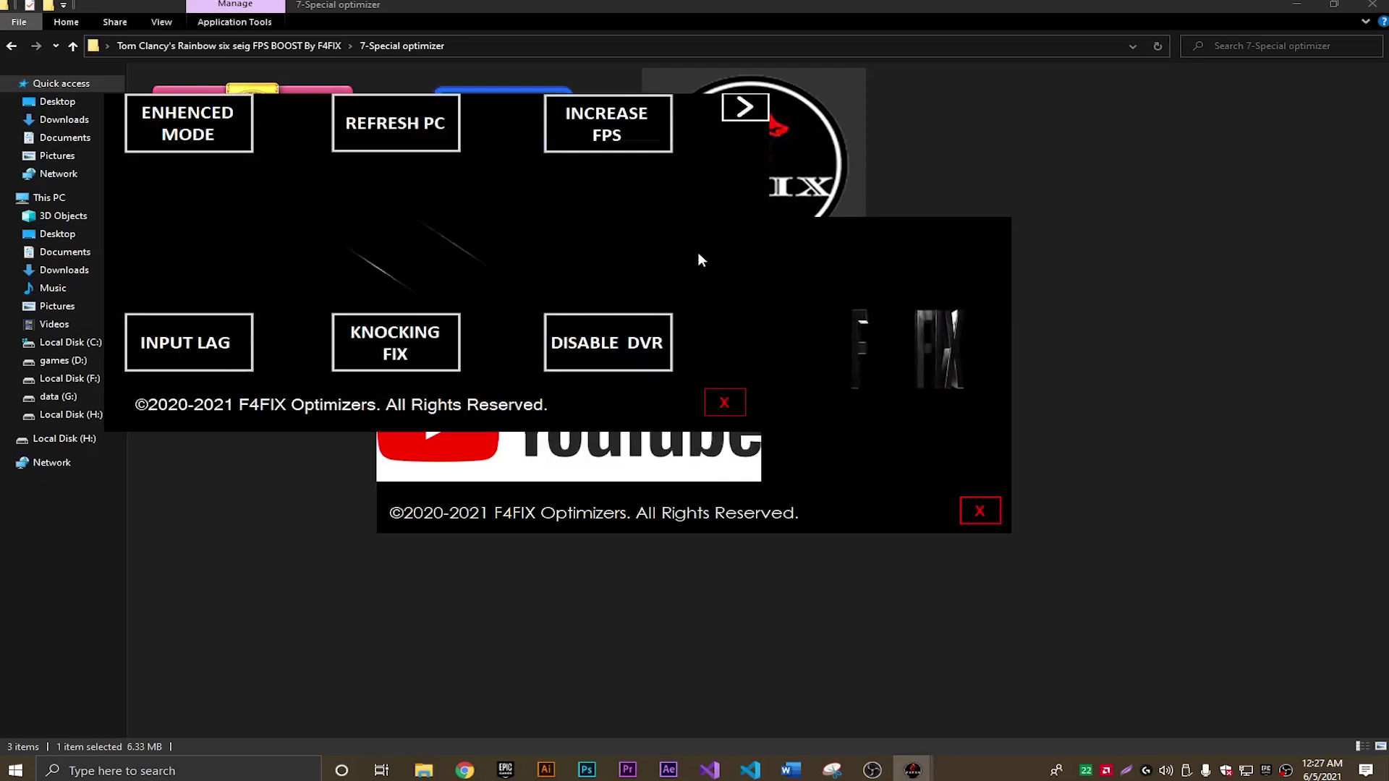
Apply the optimizer's Enhenced Mode and Increase FPS tweaks, continuing through their console prompts
click(215, 149)
key(Return)
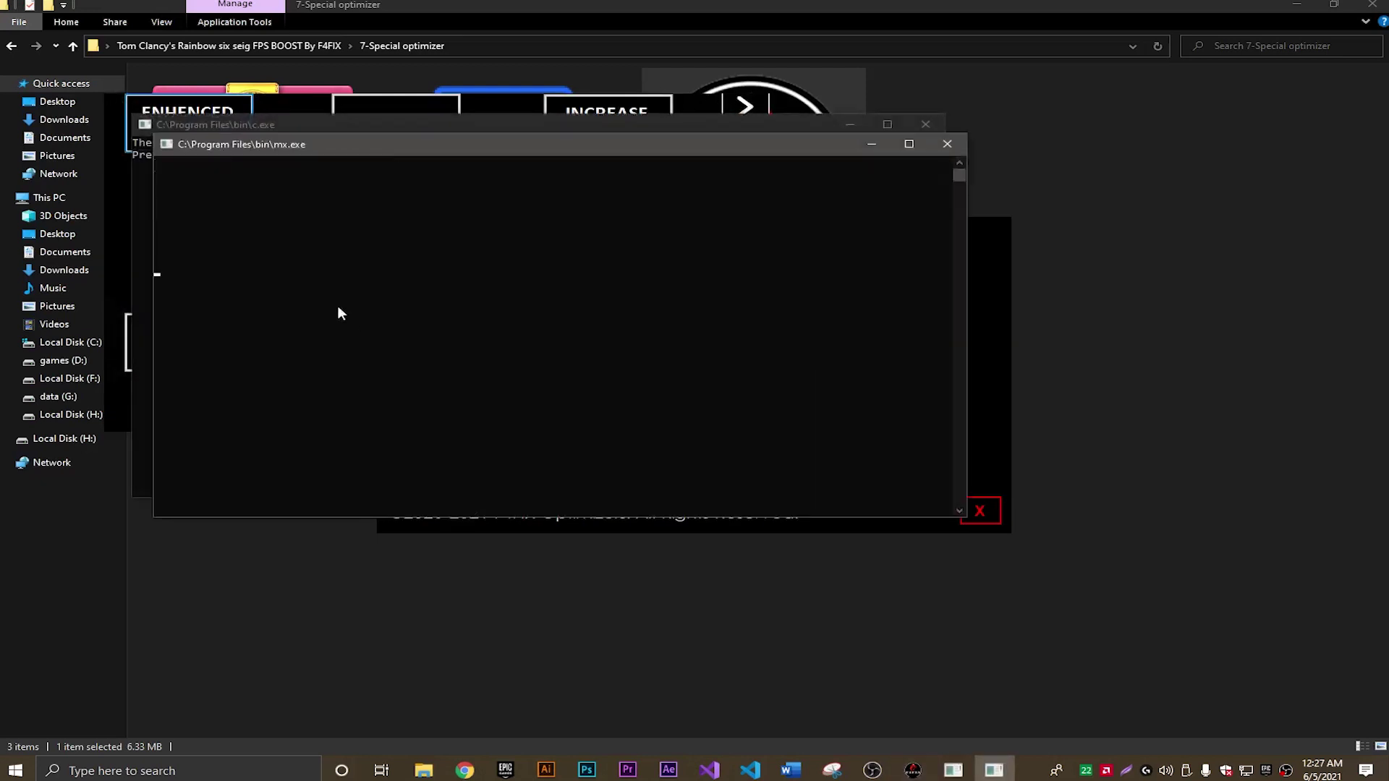
key(Return)
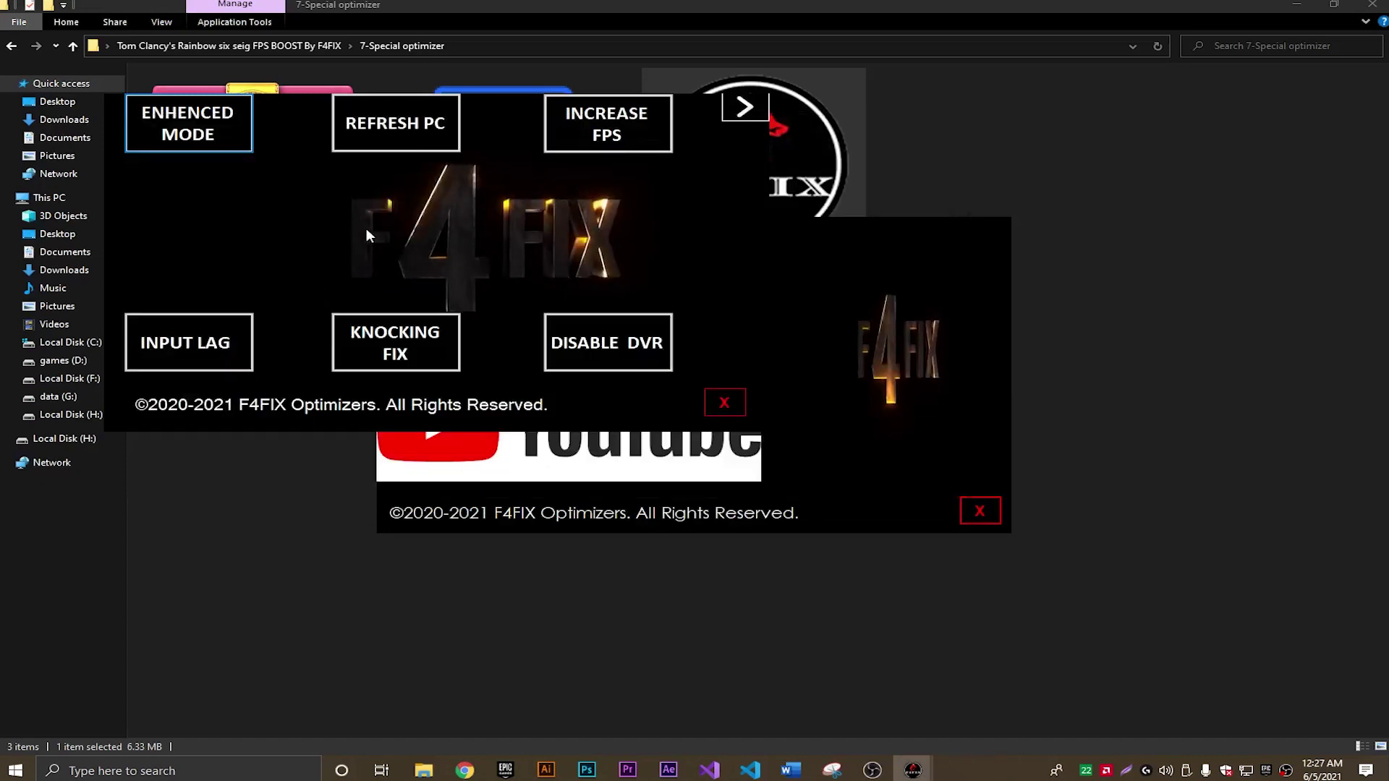
click(608, 139)
key(Return)
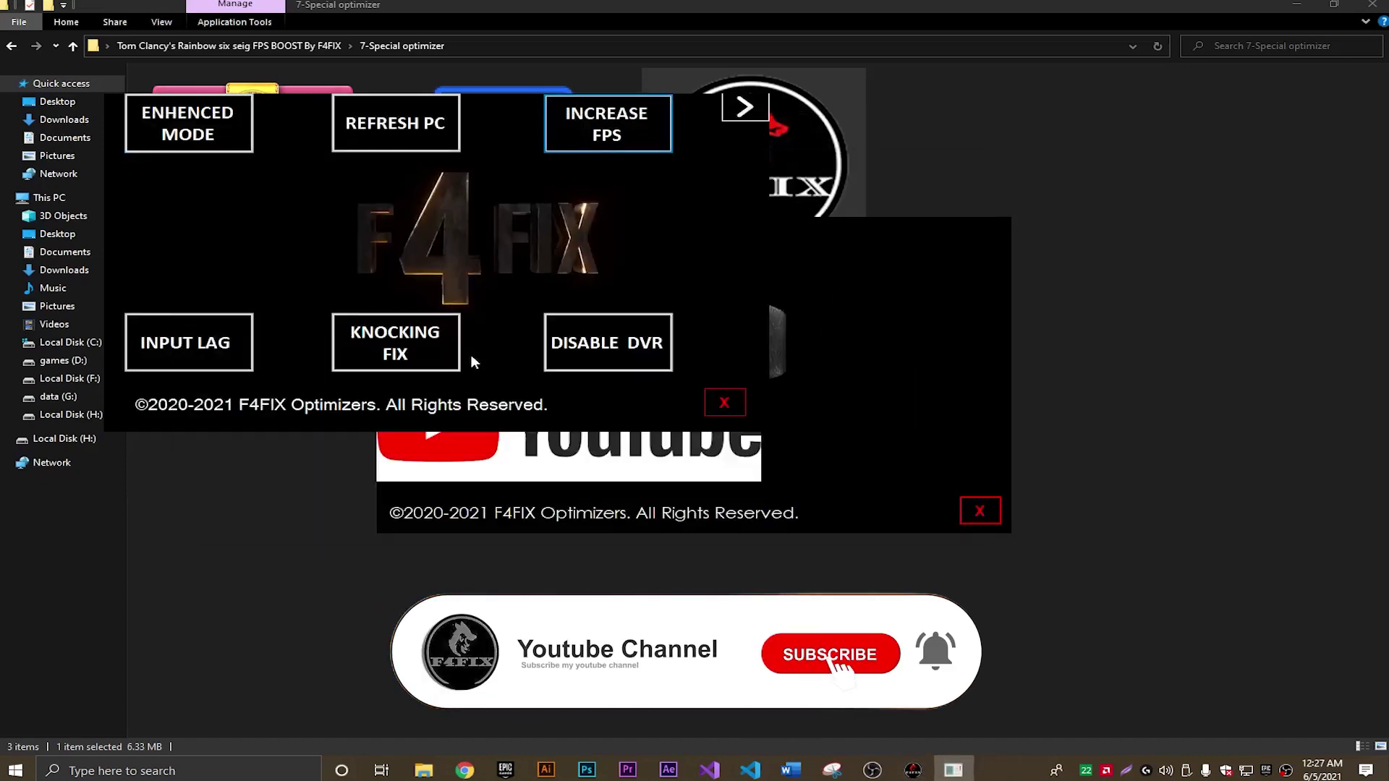
Apply the optimizer's Input Lag and Knocking Fix tweaks
click(179, 359)
key(Return)
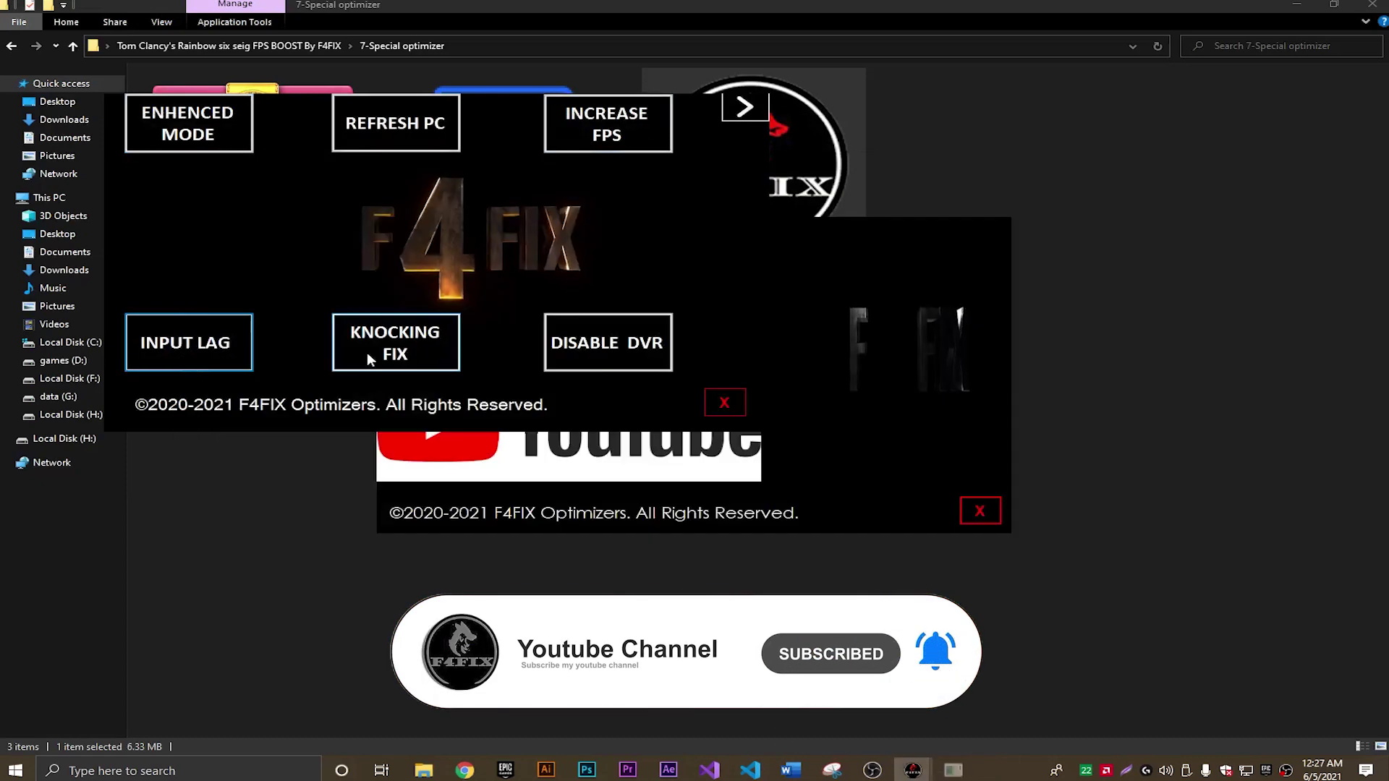
click(366, 353)
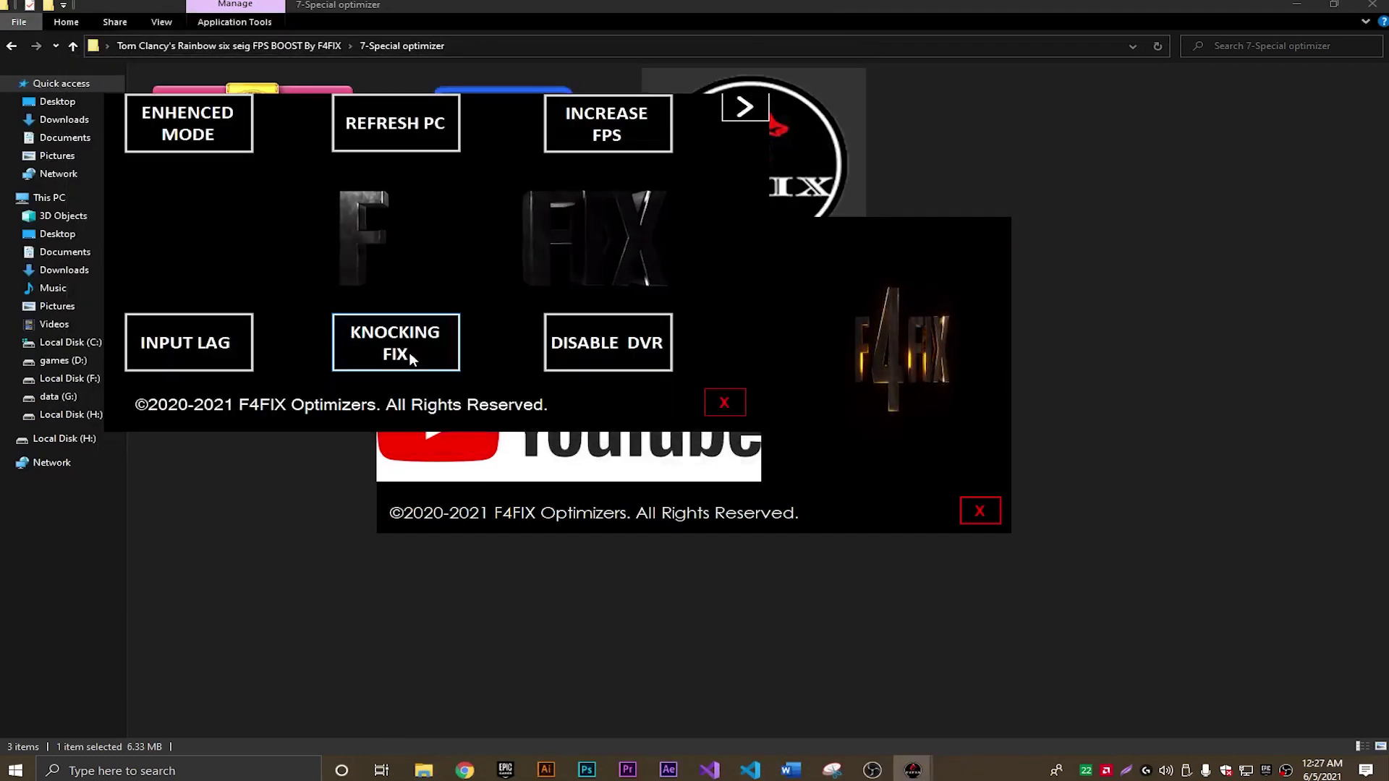
Apply the Disable DVR tweak and run Refresh PC to end the running background apps
click(587, 359)
key(Return)
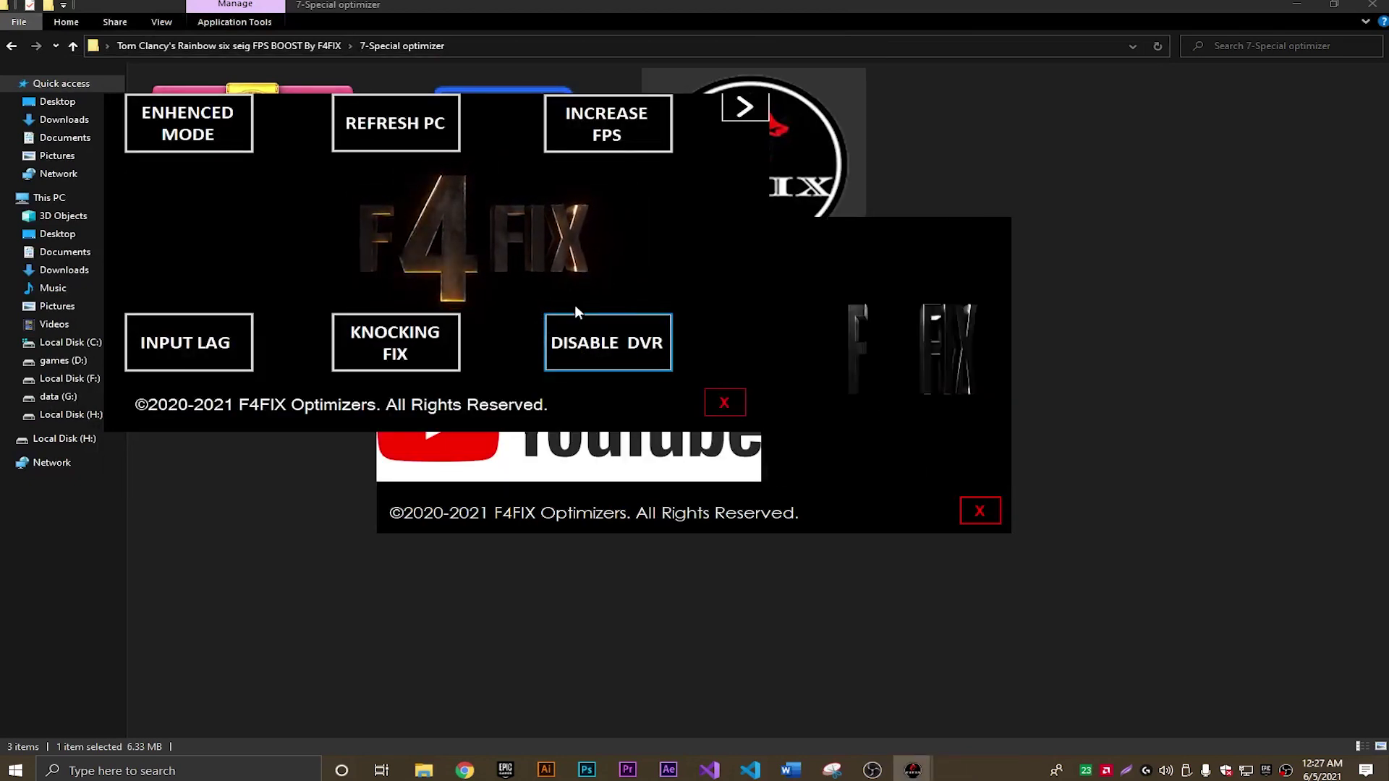
click(379, 124)
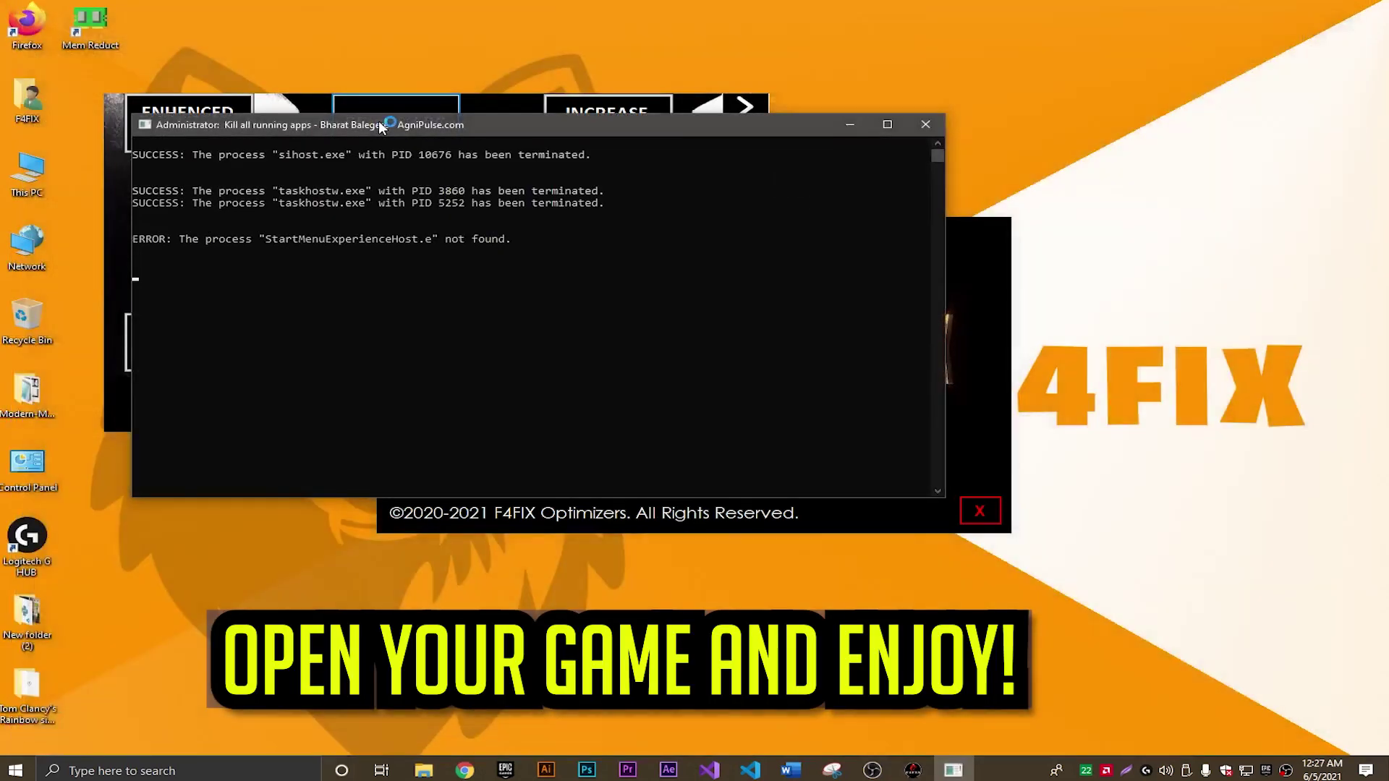